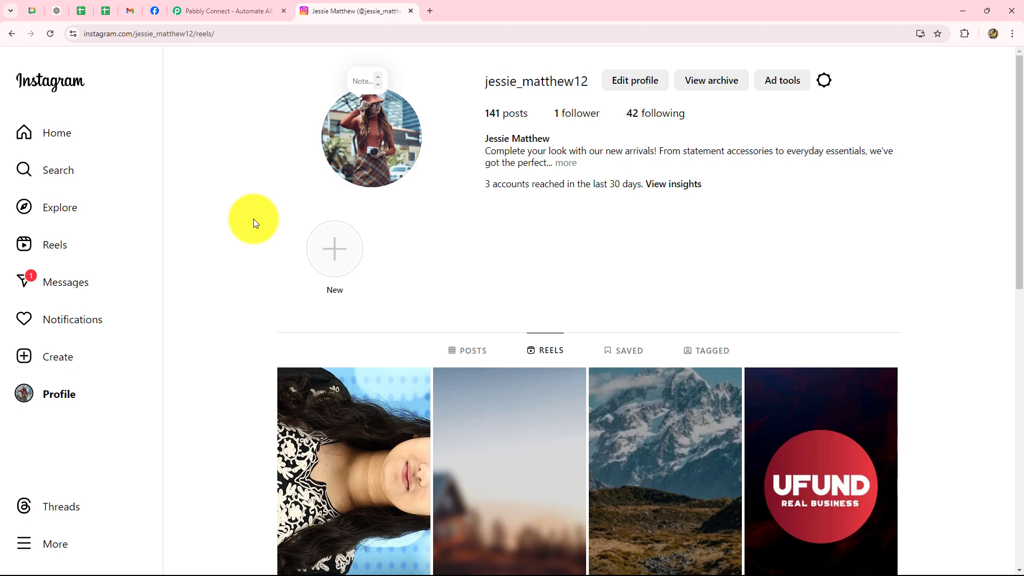
Switch to the Pabbly Connect site, dismiss the lifetime offer pop-up and sign in to the Pabbly account
scroll(254, 219, "down", 3)
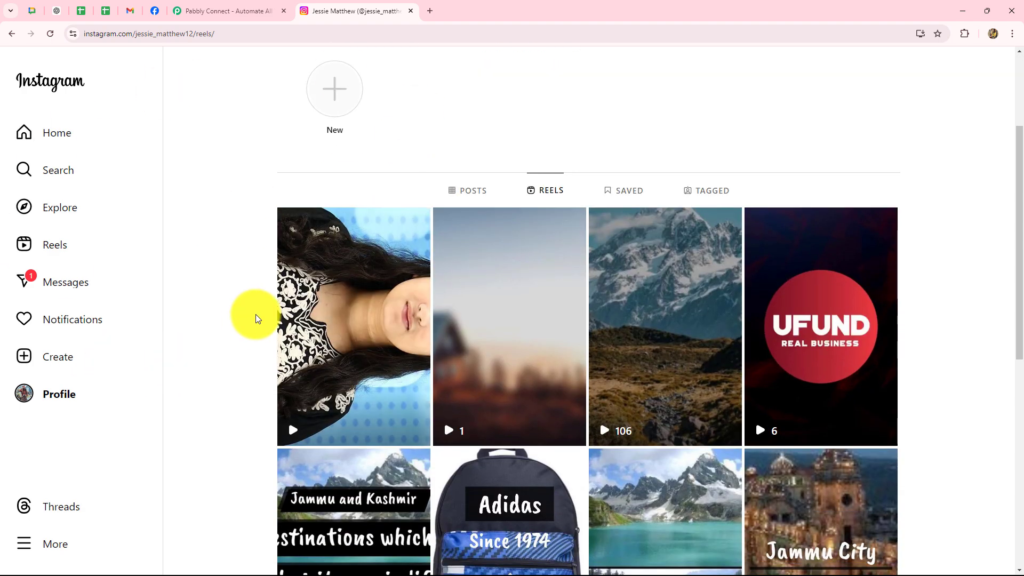
left_click(219, 11)
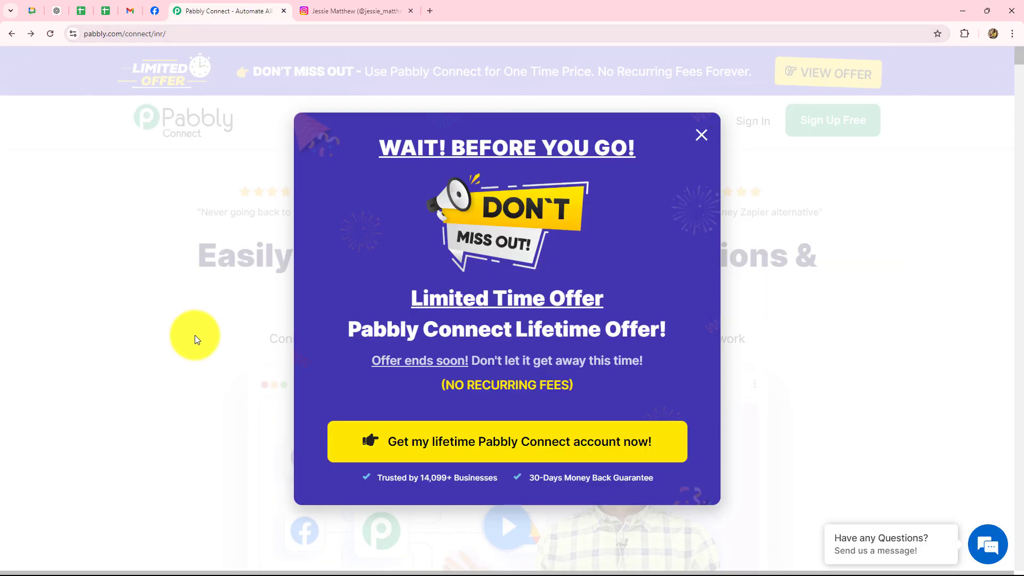
left_click(702, 133)
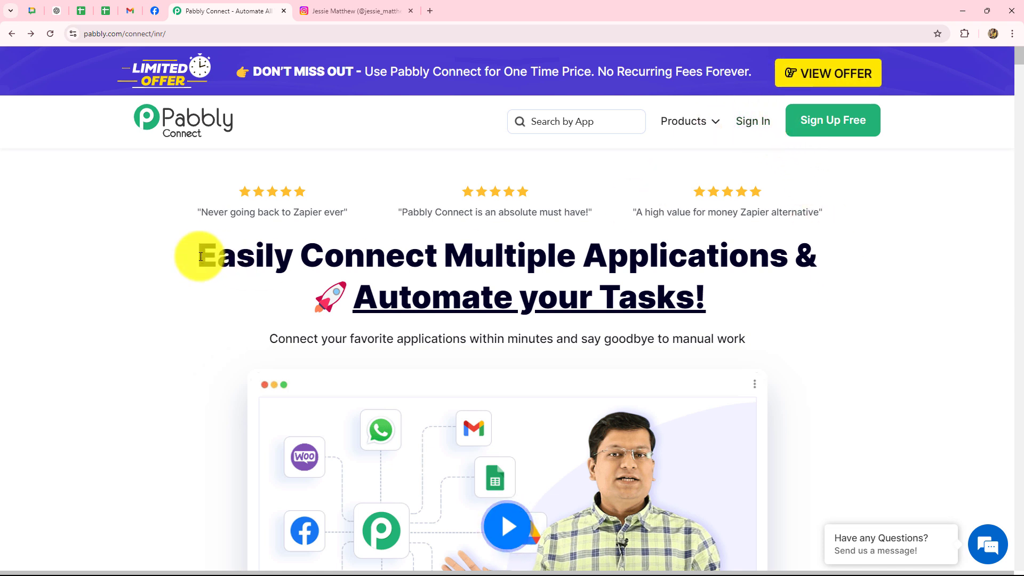
left_click_drag(201, 254, 844, 352)
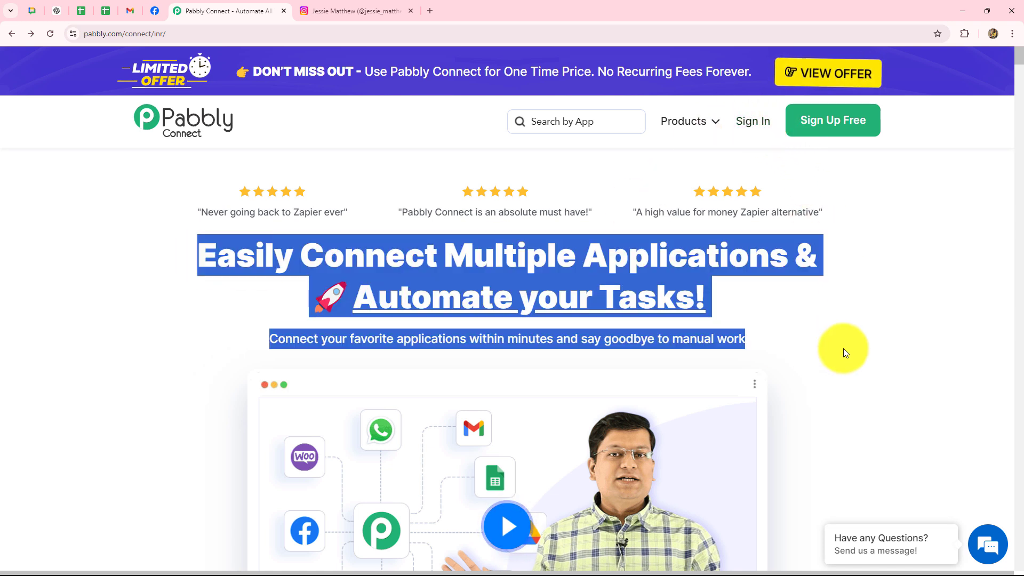
left_click(854, 340)
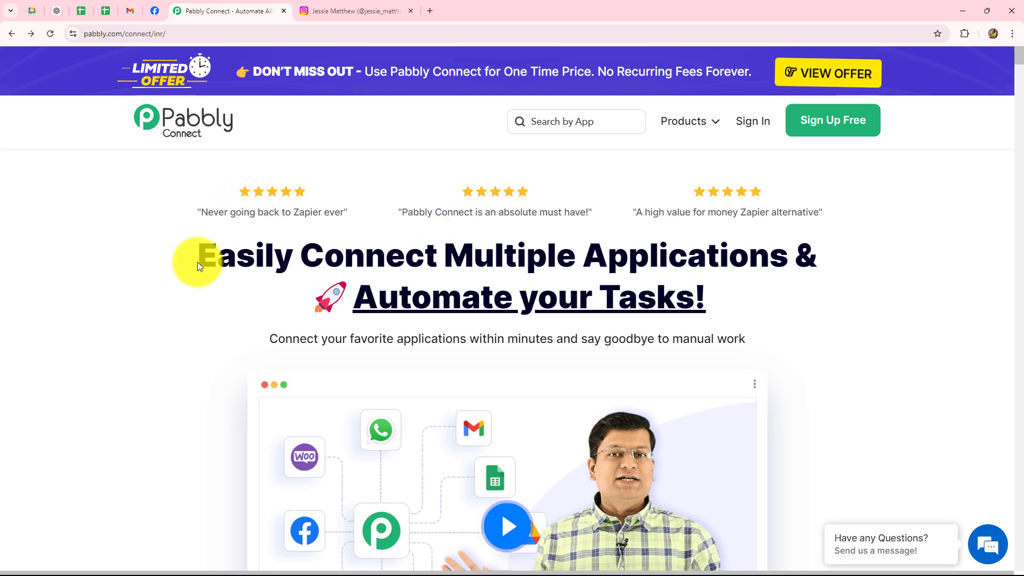
left_click(758, 127)
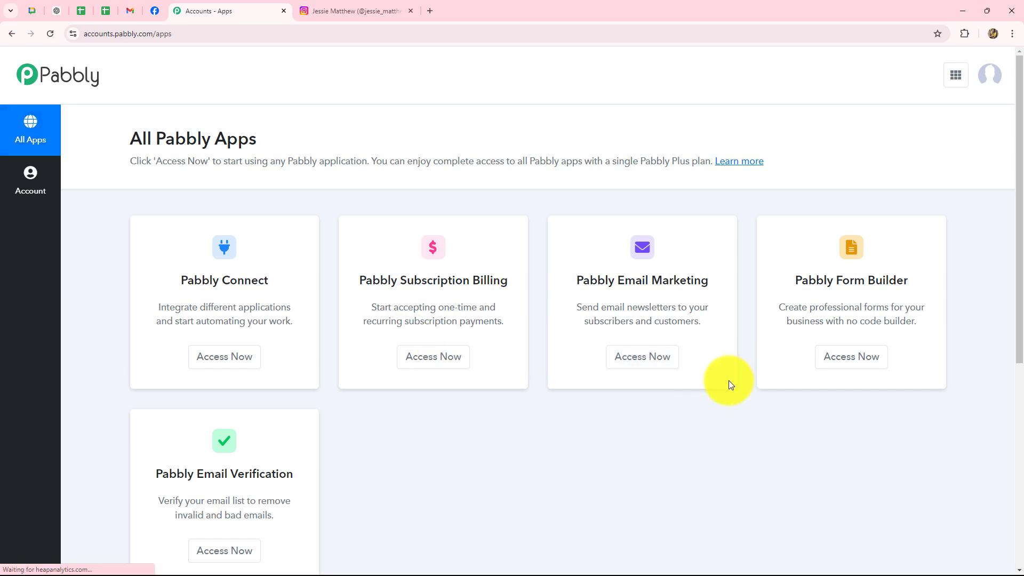
Open Pabbly Connect from the overview of all Pabbly apps
scroll(728, 380, "down", 3)
scroll(729, 380, "up", 2)
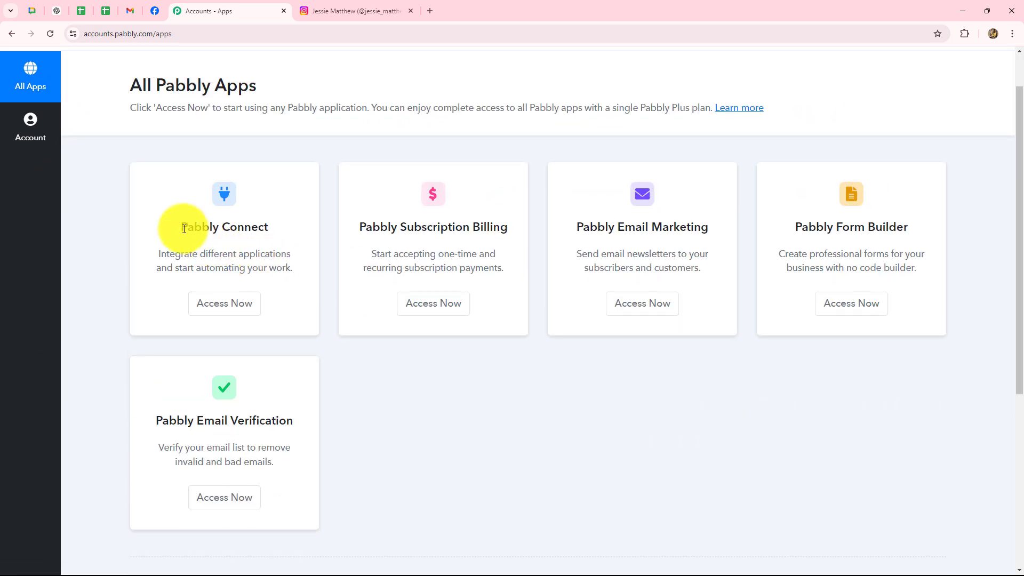
left_click_drag(179, 226, 245, 236)
left_click(246, 302)
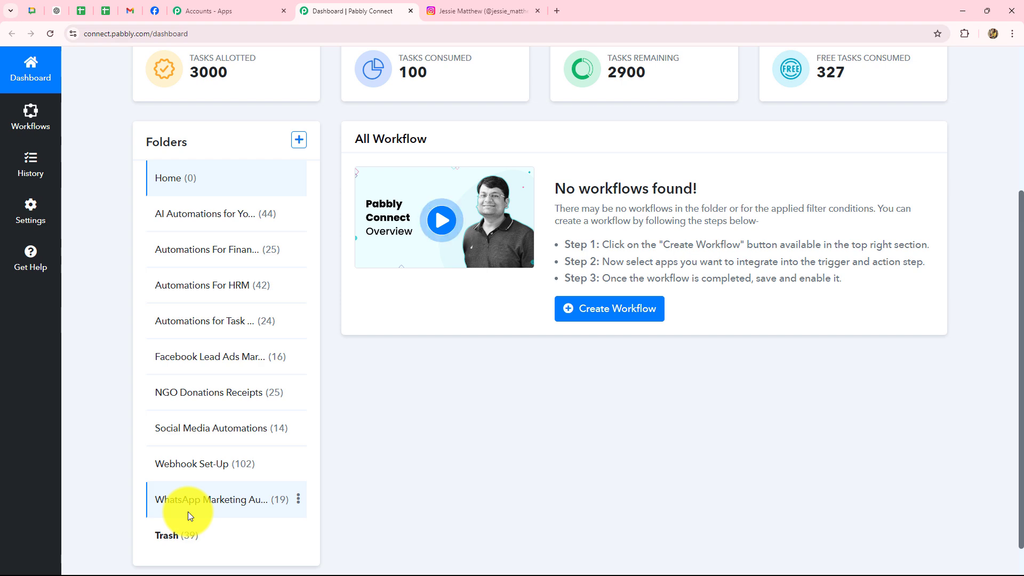
Create a workflow named for uploading Instagram Reels/Videos to Google Business Profile, stored in the Social Media Automations folder
scroll(536, 505, "up", 2)
scroll(537, 505, "up", 2)
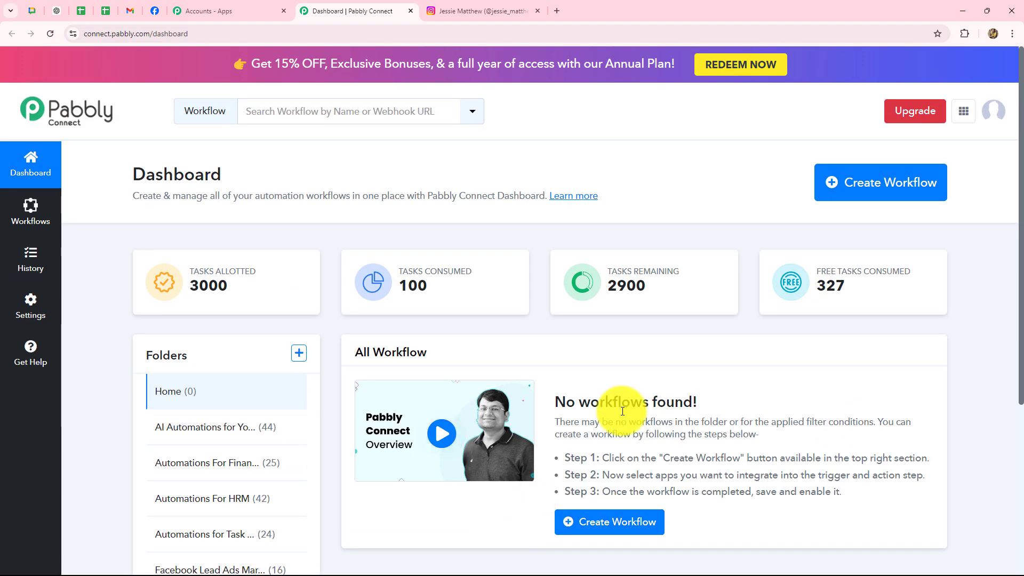
left_click(847, 184)
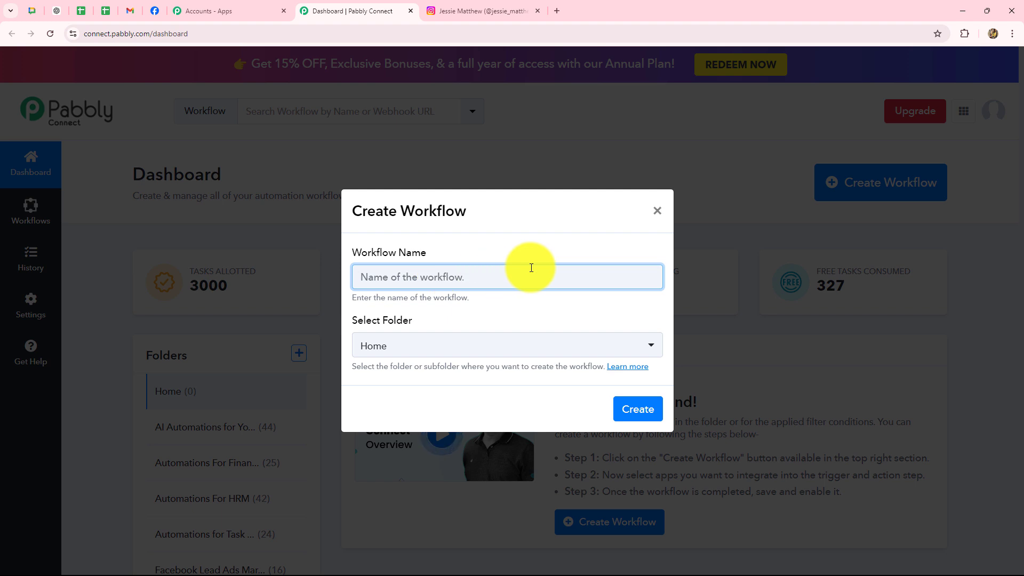
key("ctrl+v")
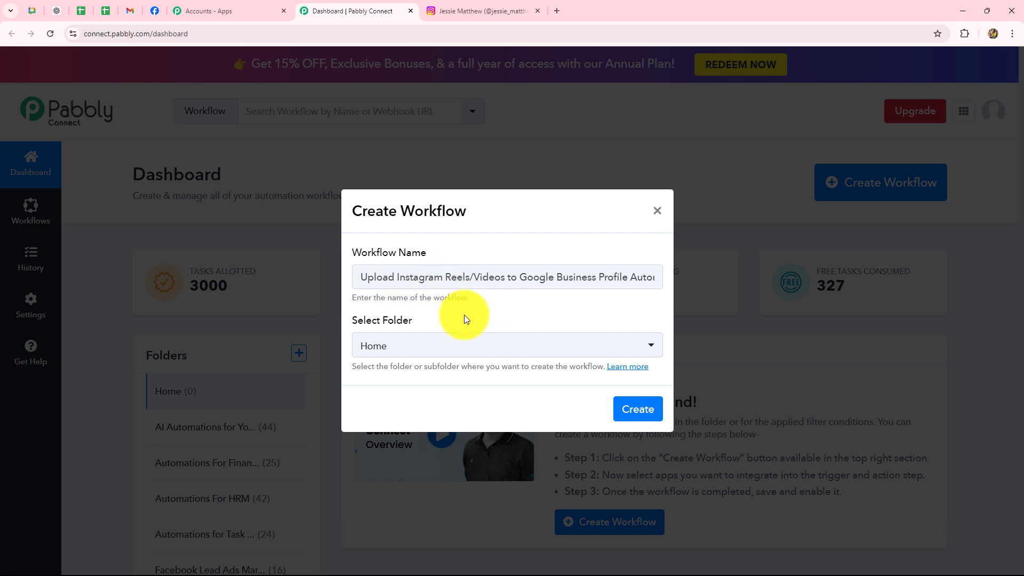
left_click(430, 350)
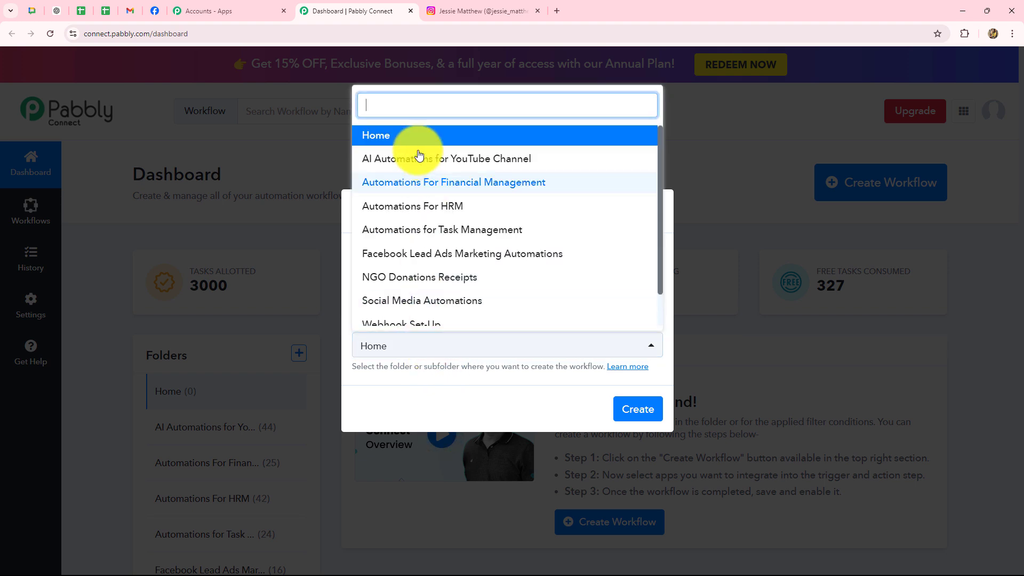
scroll(414, 238, "down", 2)
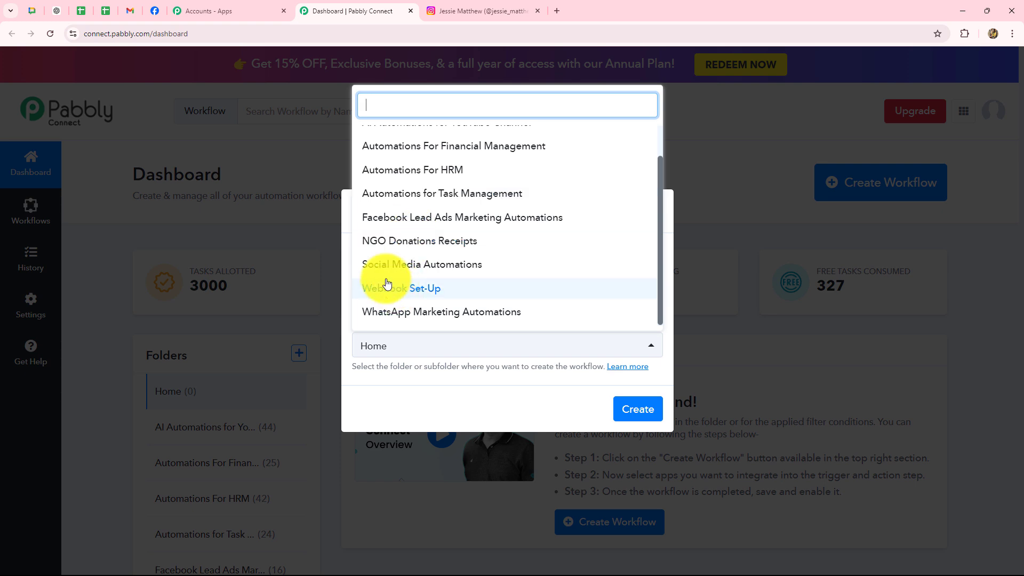
left_click(414, 266)
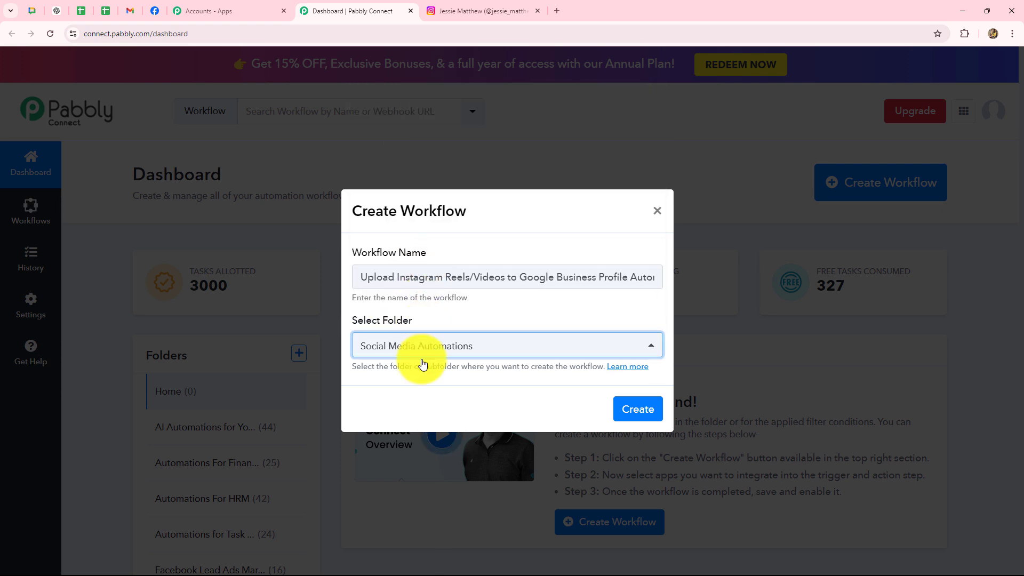
left_click(660, 412)
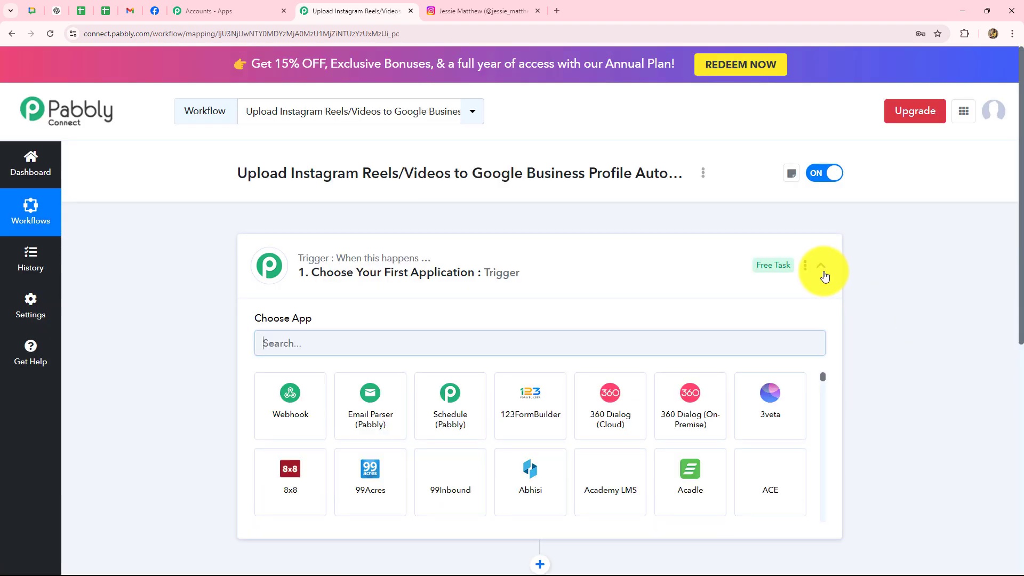
Collapse the trigger step to view the workflow outline and check the Reels on the Instagram profile
left_click(823, 270)
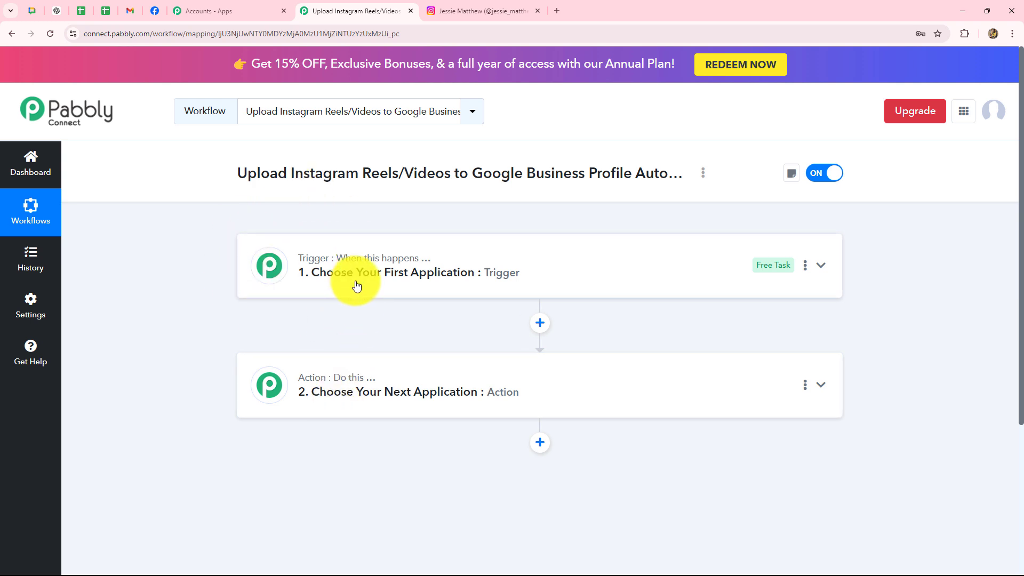
left_click(464, 11)
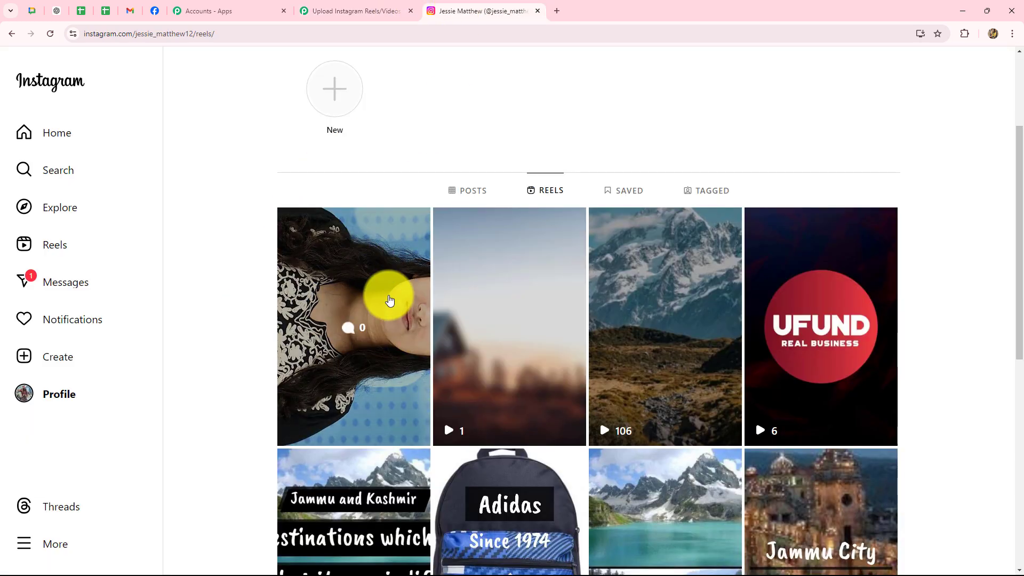
left_click(316, 12)
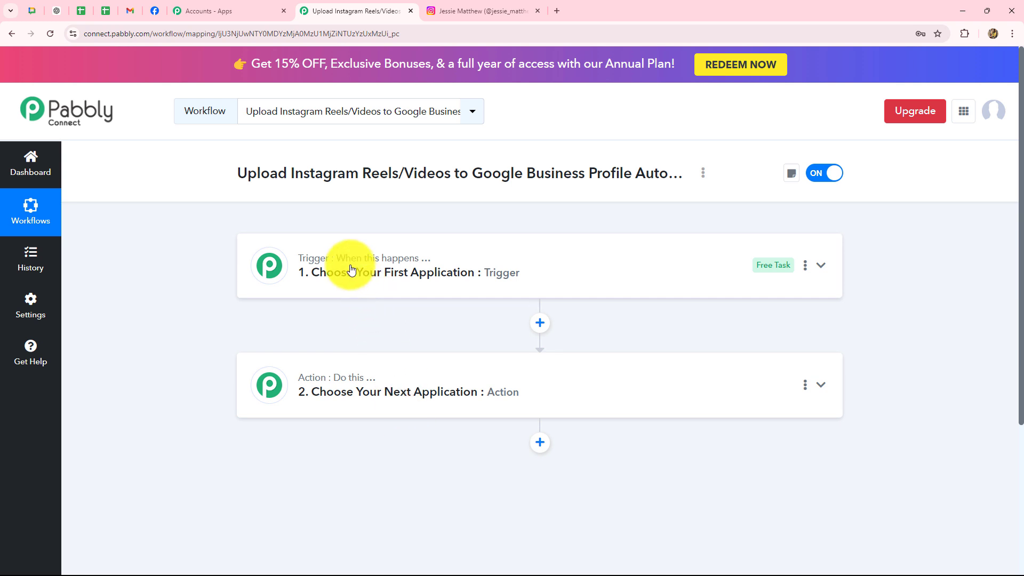
Set the trigger app to Instagram for Business with the event New Media Posted in My Account
mouse_move(345, 260)
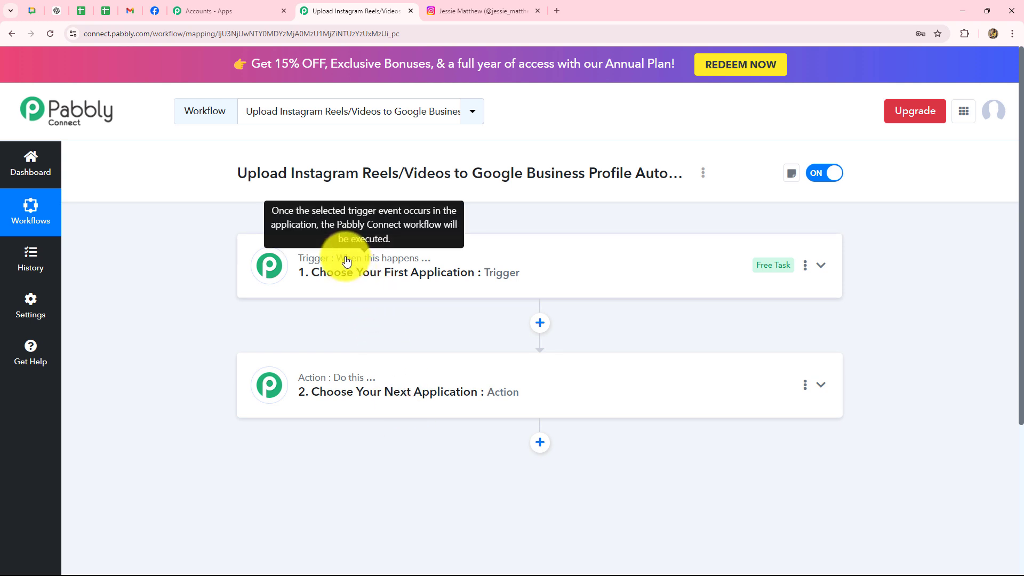
left_click(345, 260)
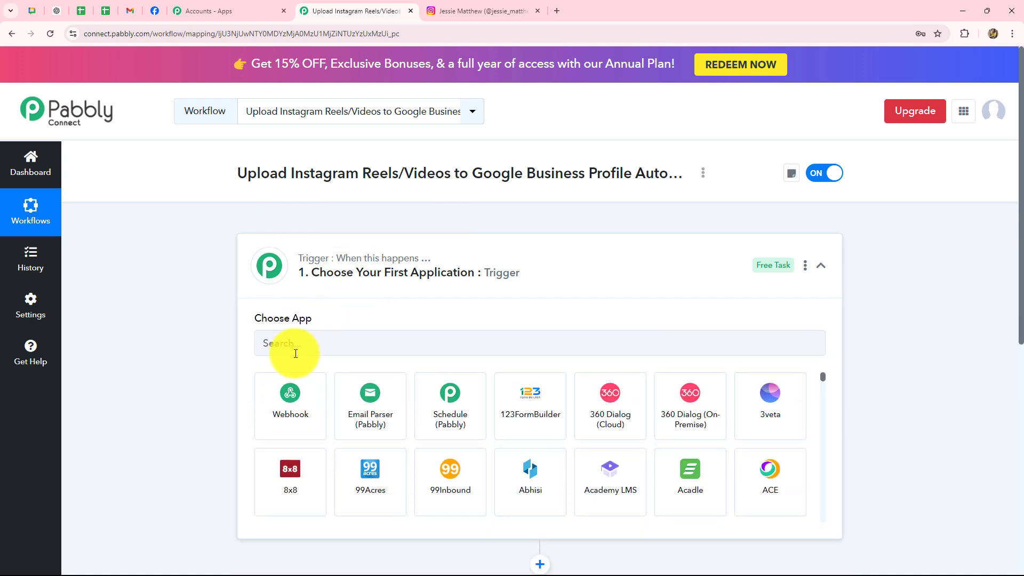
left_click(295, 347)
type("Insta")
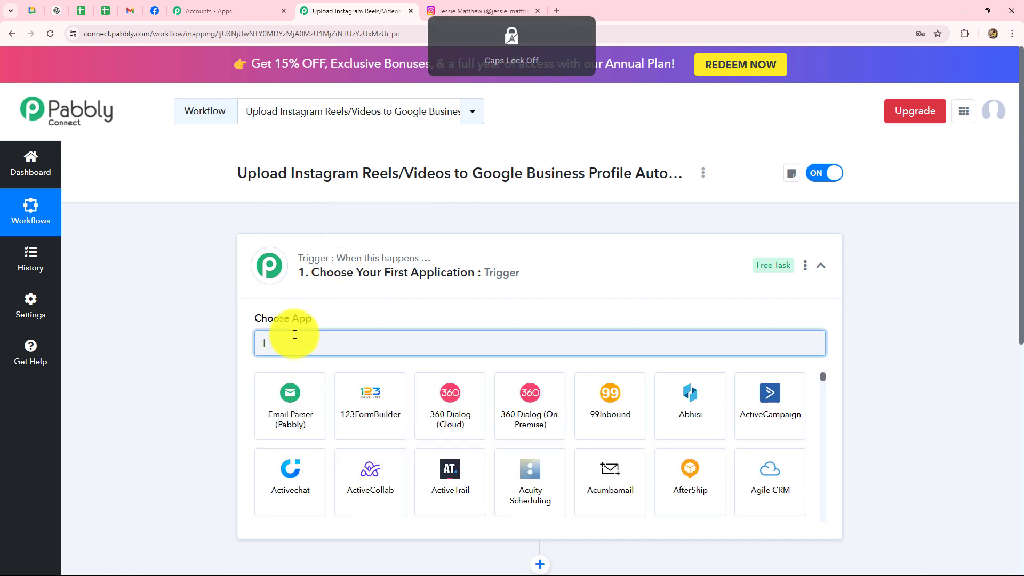
left_click(458, 11)
left_click(348, 7)
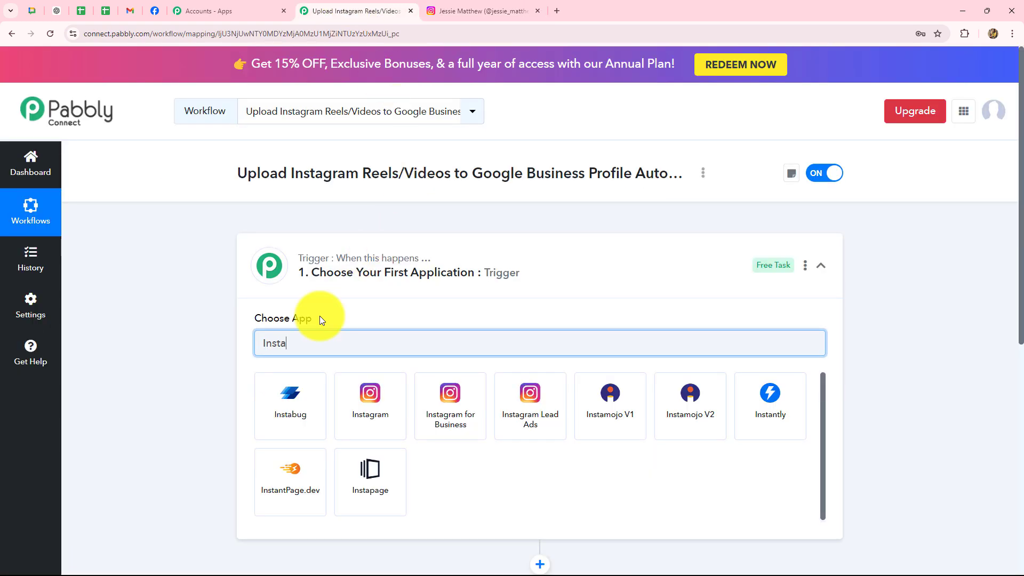
left_click(438, 429)
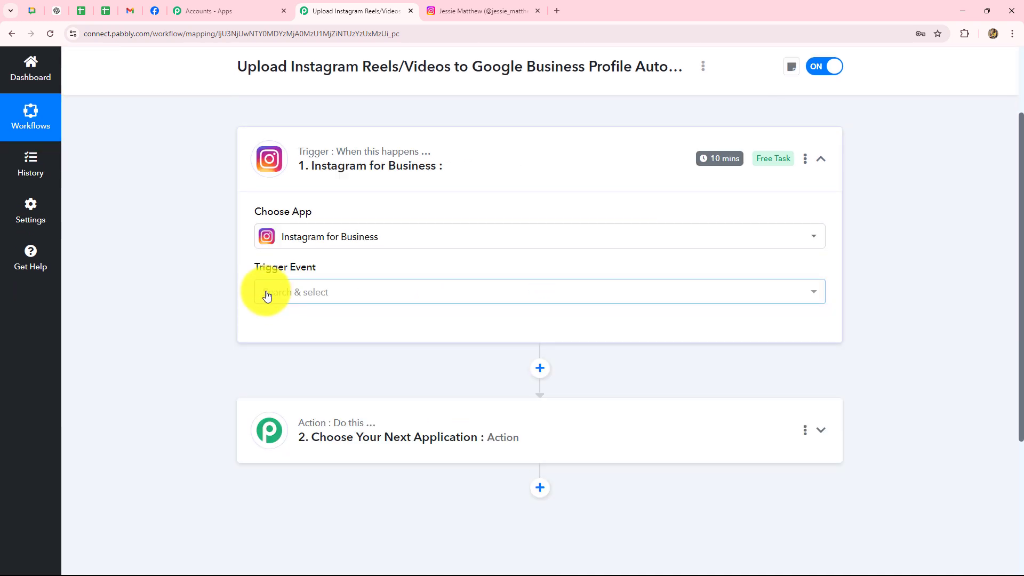
left_click(269, 295)
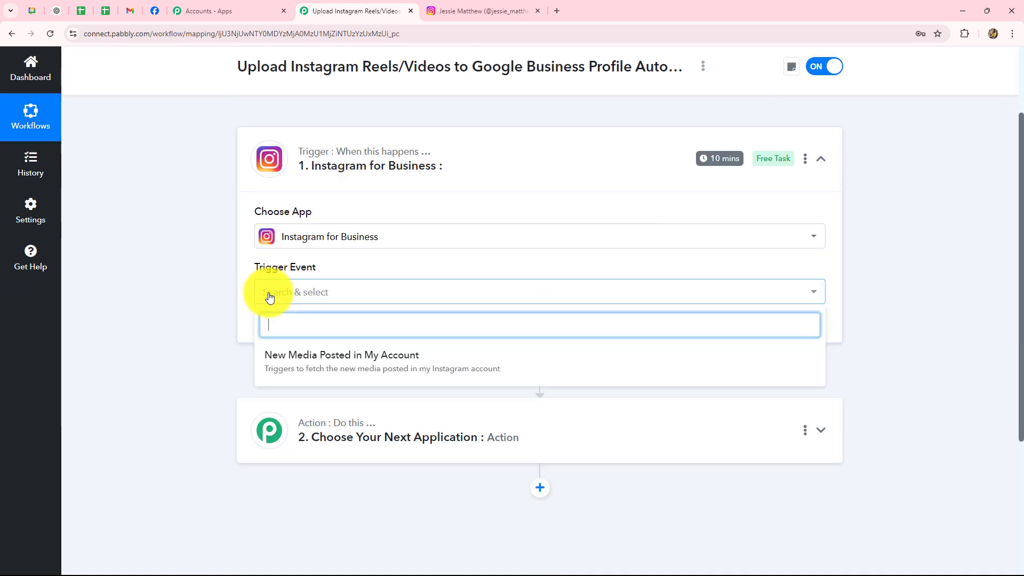
left_click(297, 365)
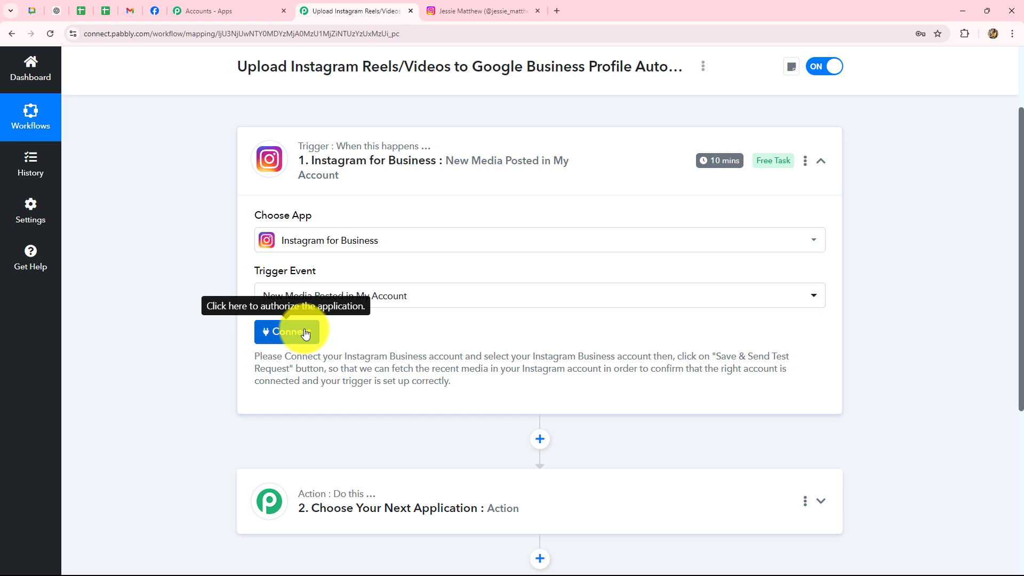
Add a new Instagram for Business connection to the trigger and authorize it through the Facebook account
left_click(305, 334)
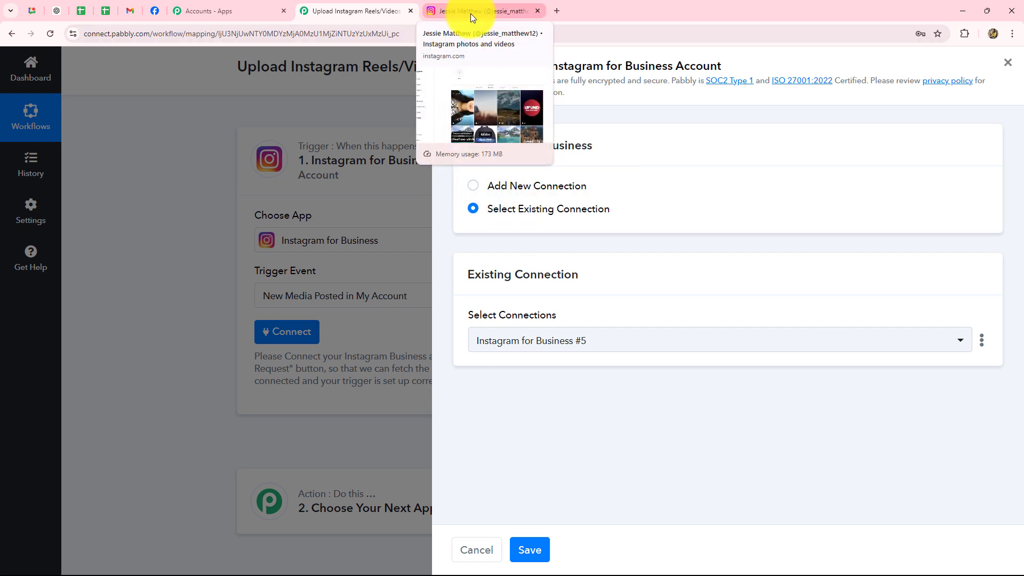
left_click(475, 187)
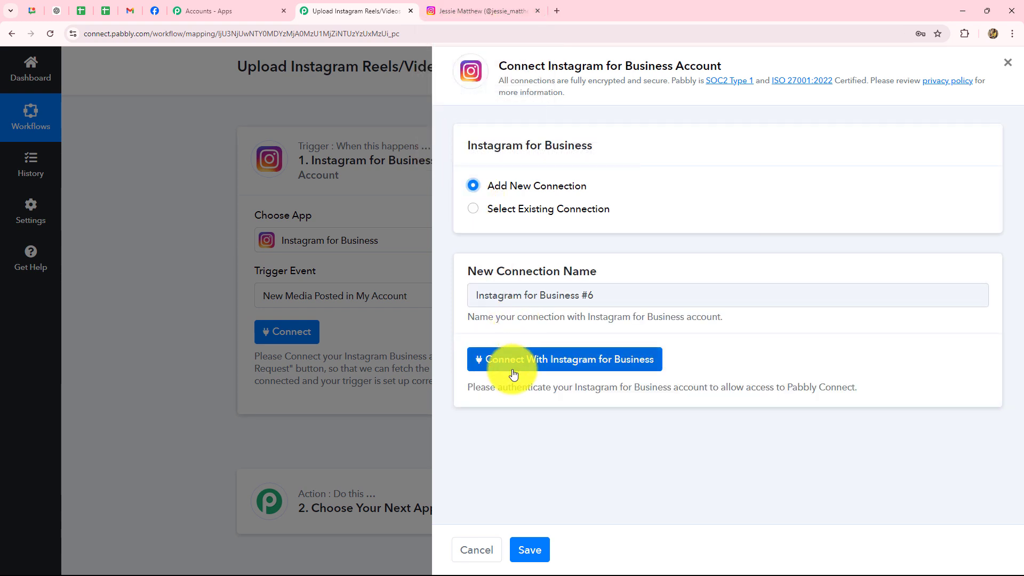
left_click(590, 366)
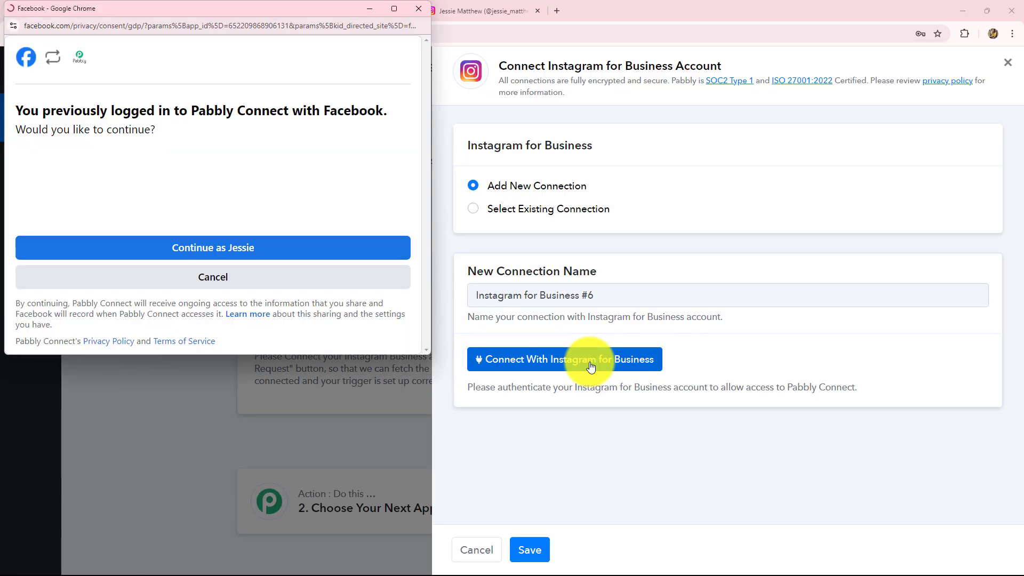
left_click(173, 247)
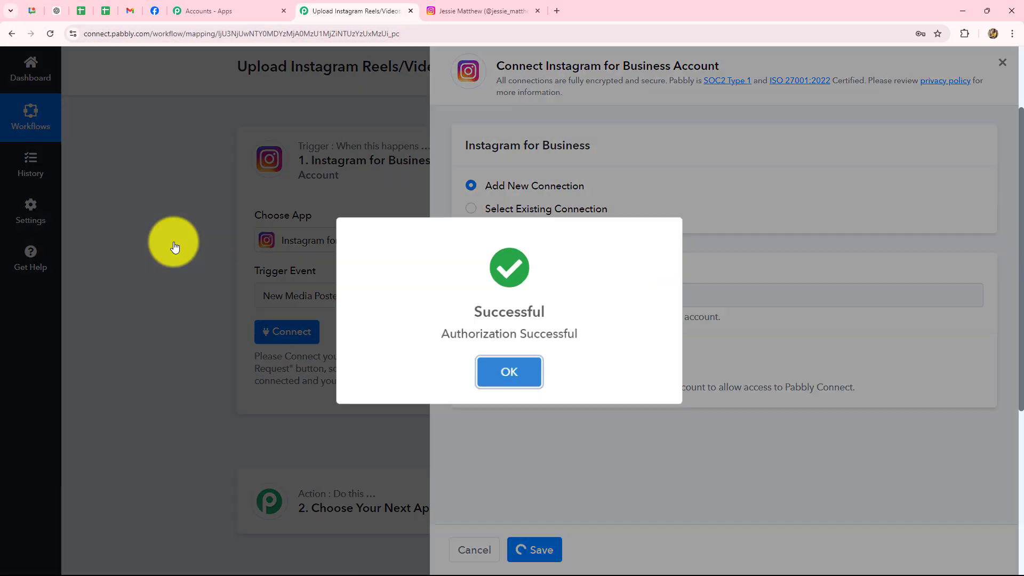
left_click(533, 372)
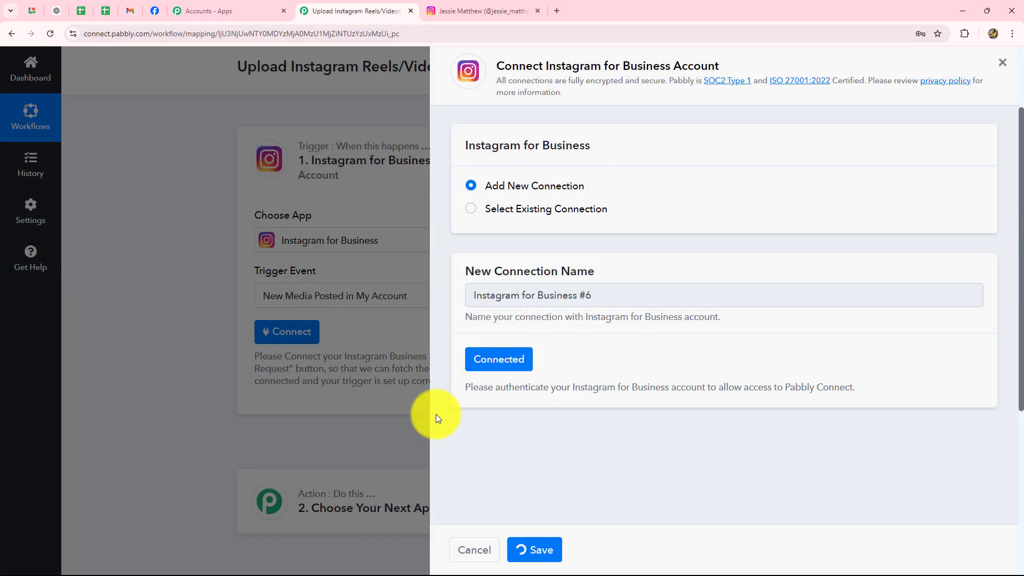
Review the trigger's Instagram account choice and data-checking interval, and compare with the Reels on the Instagram profile
scroll(538, 425, "down", 1)
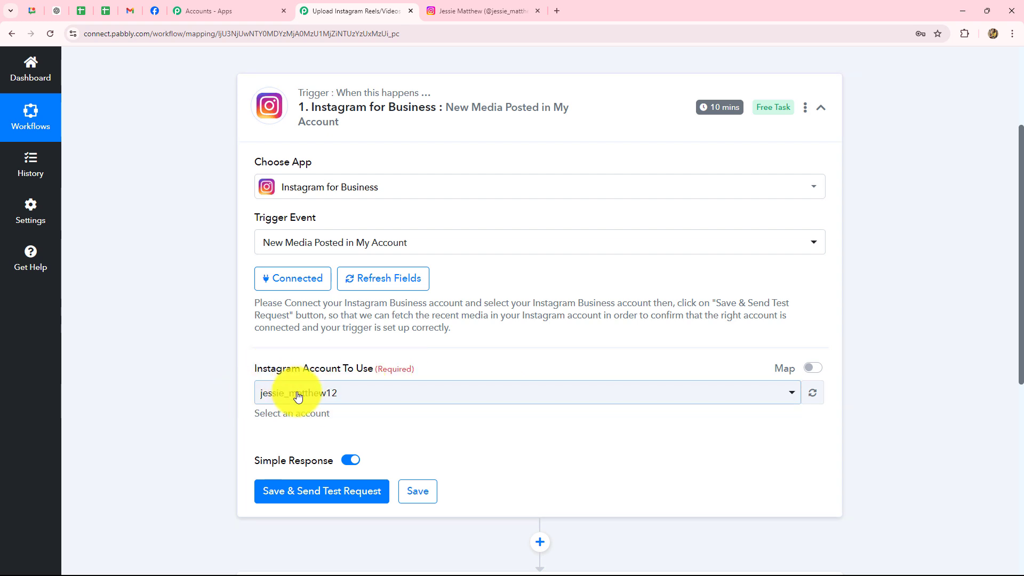
left_click(354, 399)
left_click(144, 433)
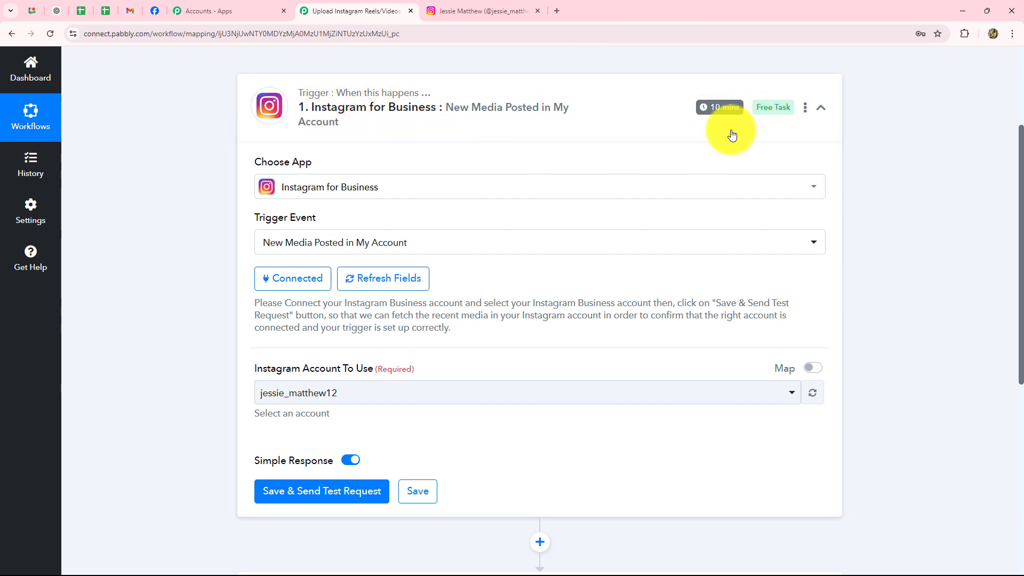
mouse_move(730, 115)
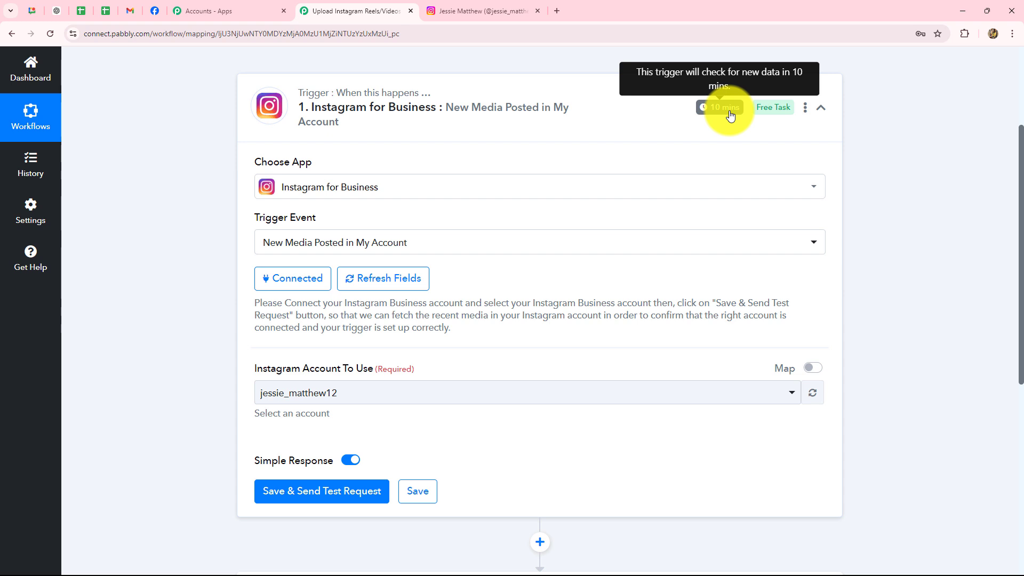
left_click(480, 10)
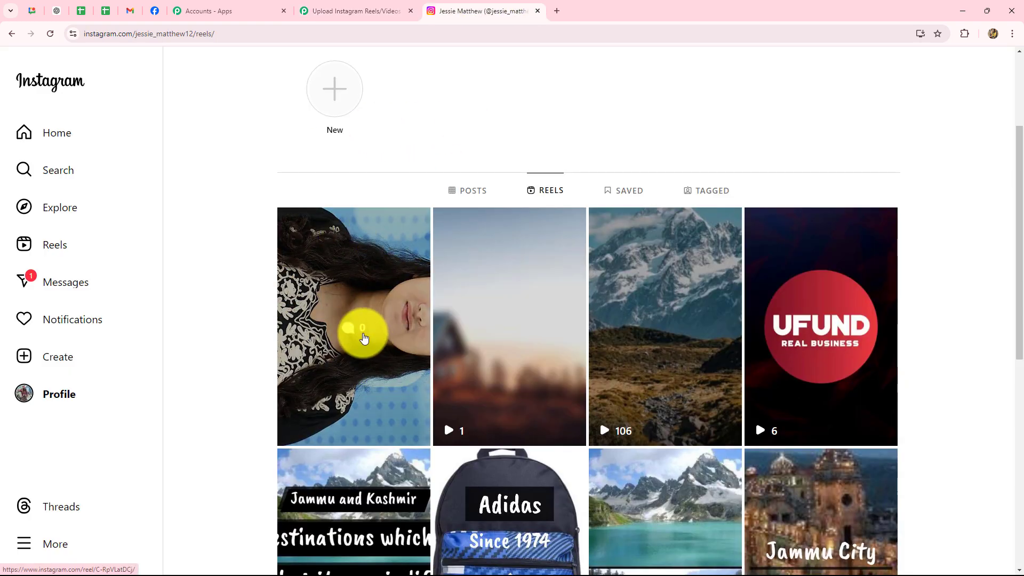
left_click(356, 11)
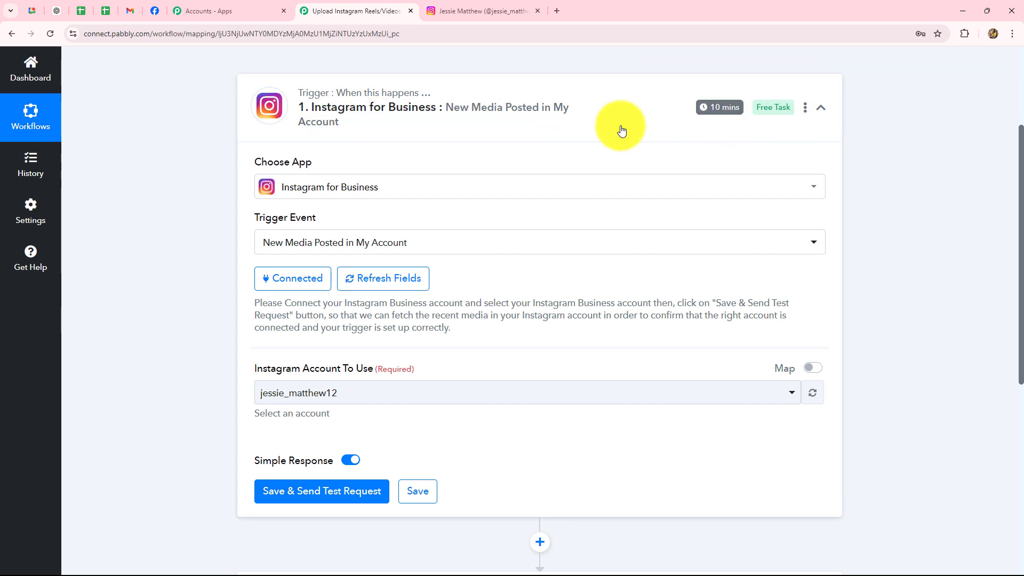
Review the trigger's test request option and the existing Reels on the Instagram profile
scroll(286, 137, "down", 2)
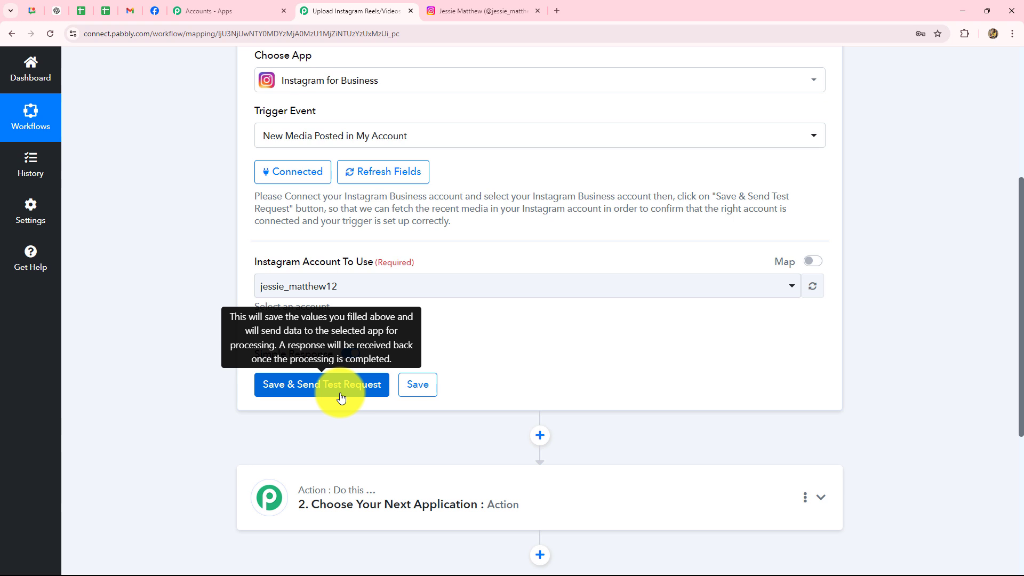
left_click(469, 11)
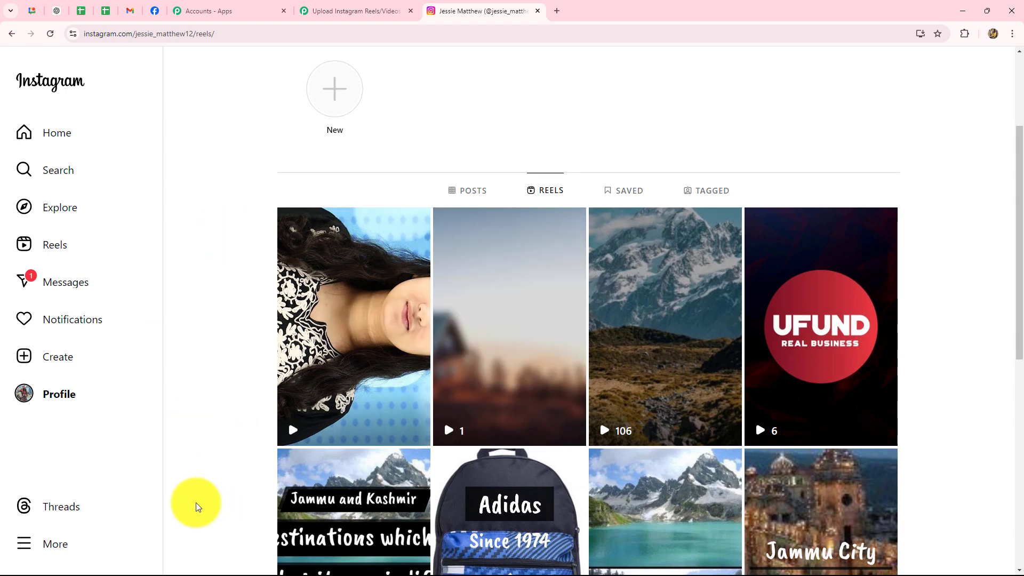
left_click(339, 11)
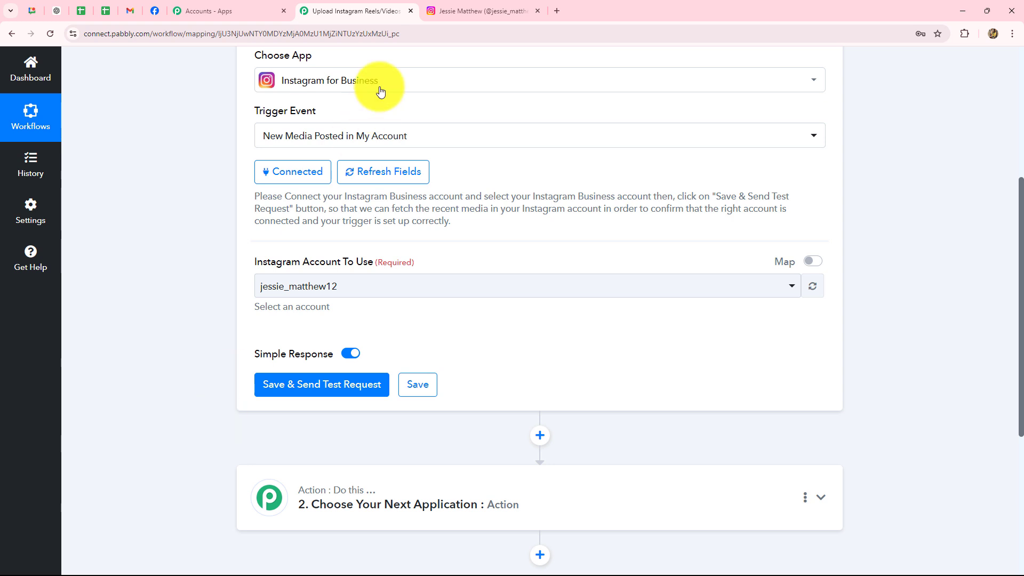
left_click(459, 11)
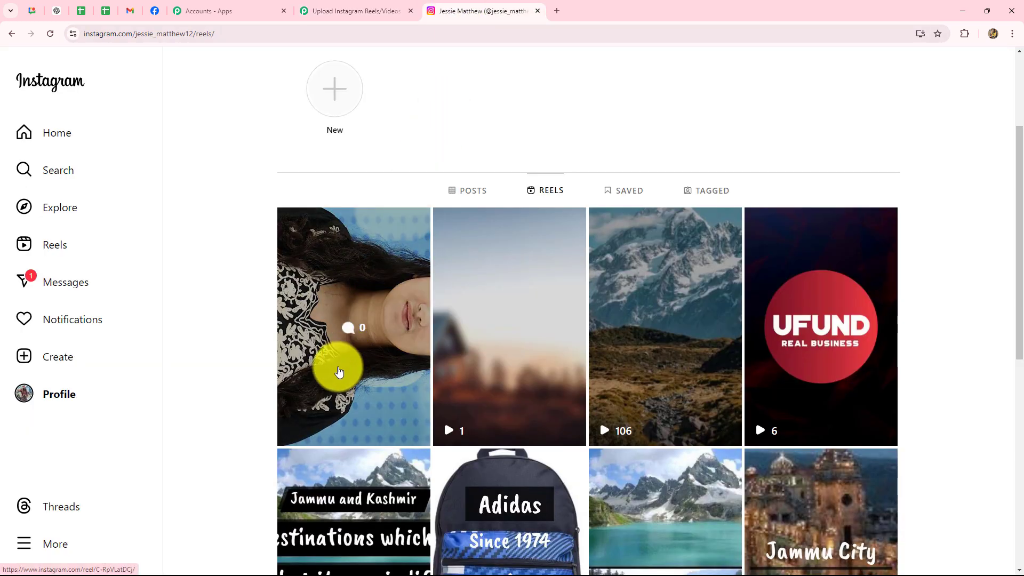
left_click(354, 12)
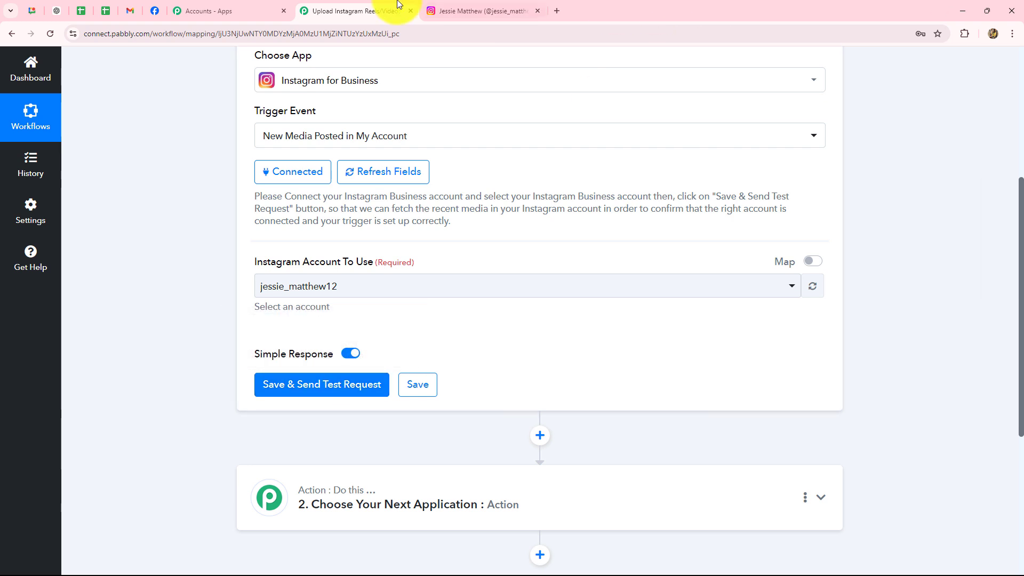
Start a new post from the Instagram profile and load the video for a reel
left_click(470, 10)
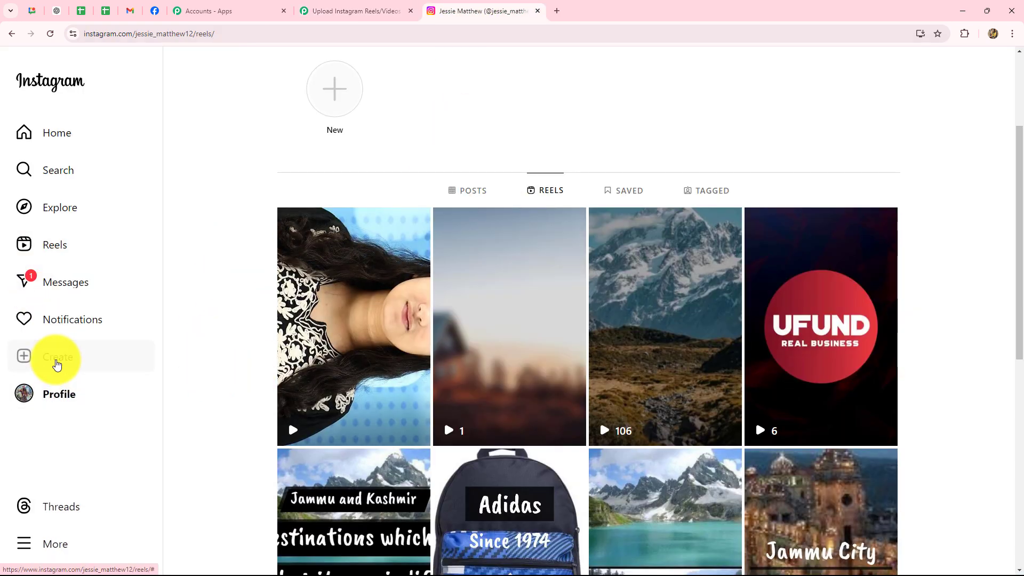
left_click(57, 363)
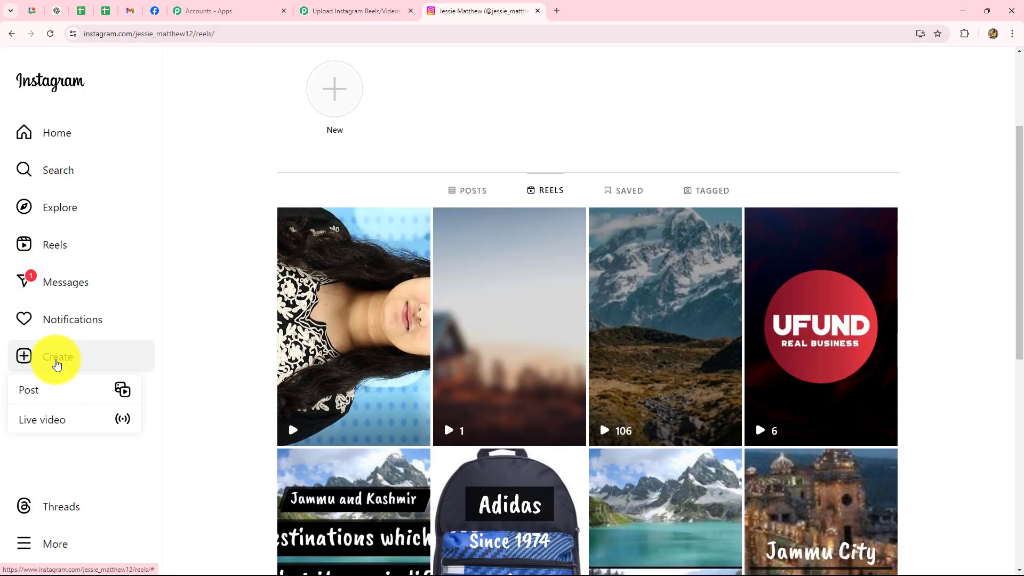
left_click(30, 391)
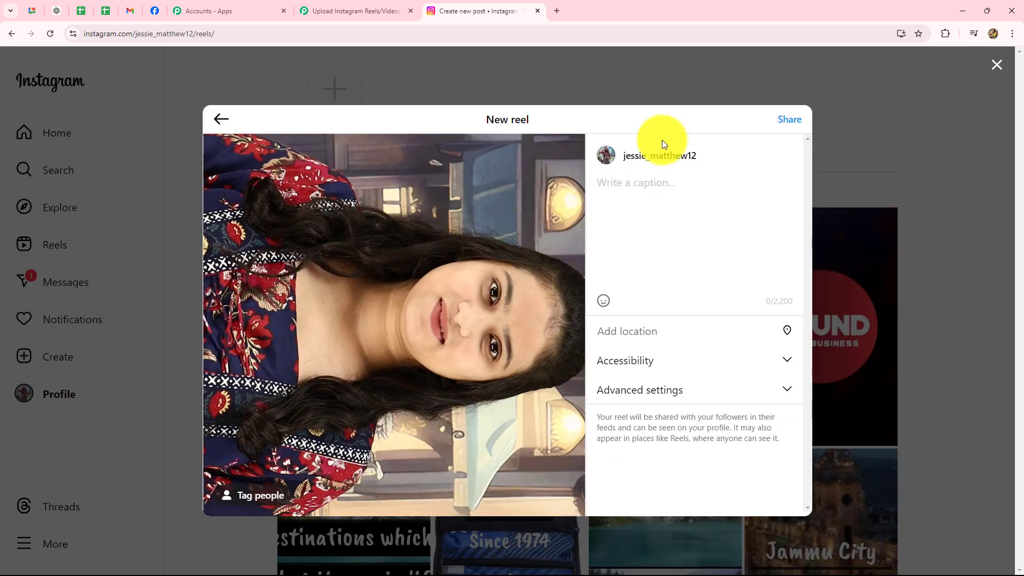
Caption the reel "Harness the power of video to boost your brand. #VideoMarketing #BrandAwareness", share it, and check it on the profile
left_click(688, 194)
type("Harness the power of video to boost your brand. #VideoMarketing #BrandAwareness\\n")
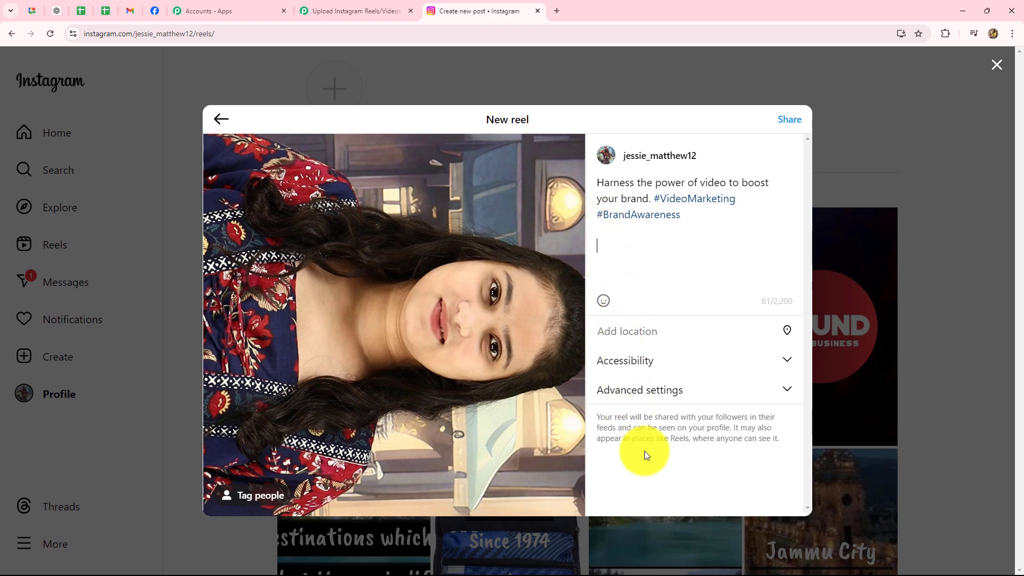
left_click(790, 121)
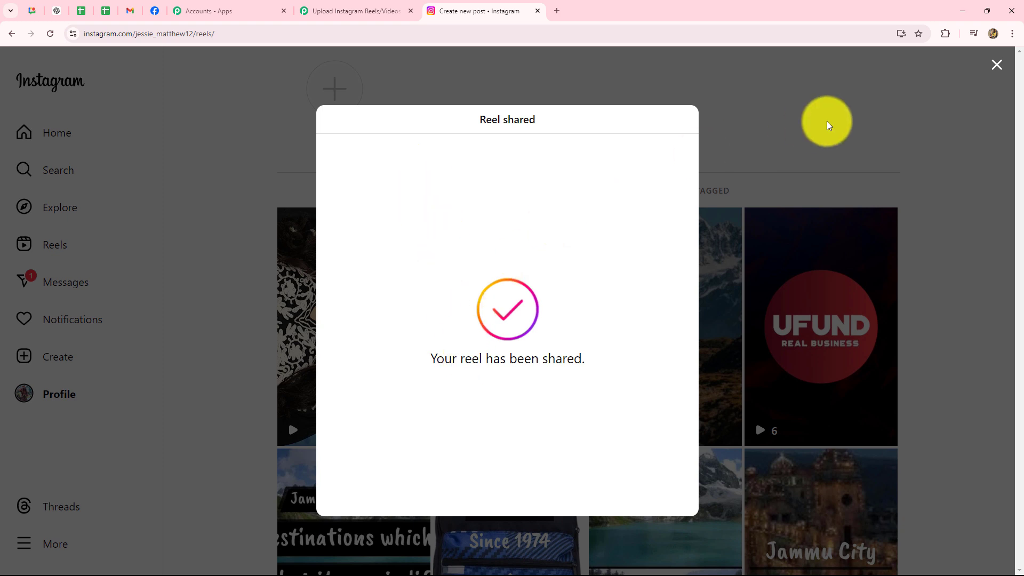
left_click(997, 65)
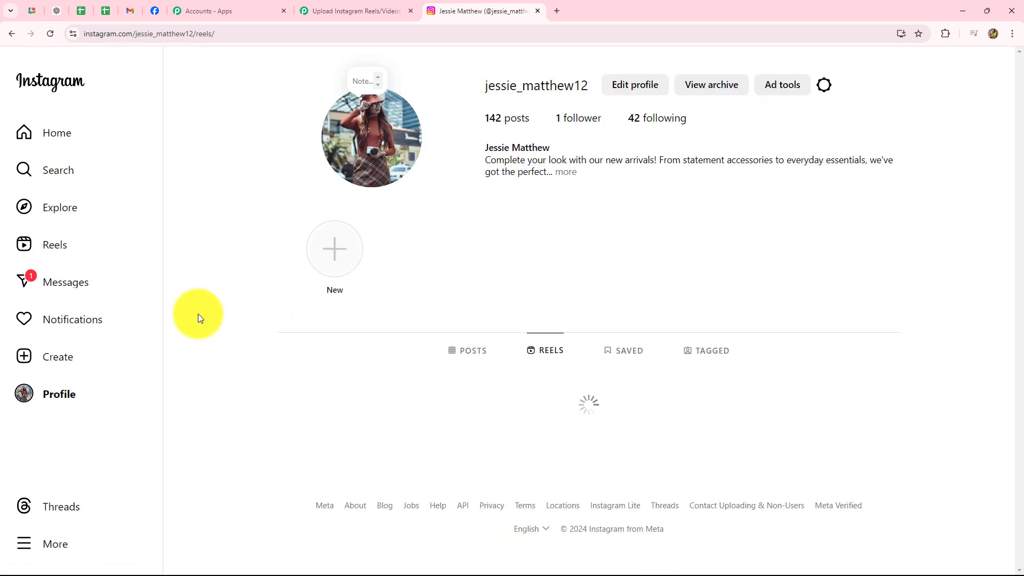
scroll(226, 234, "down", 4)
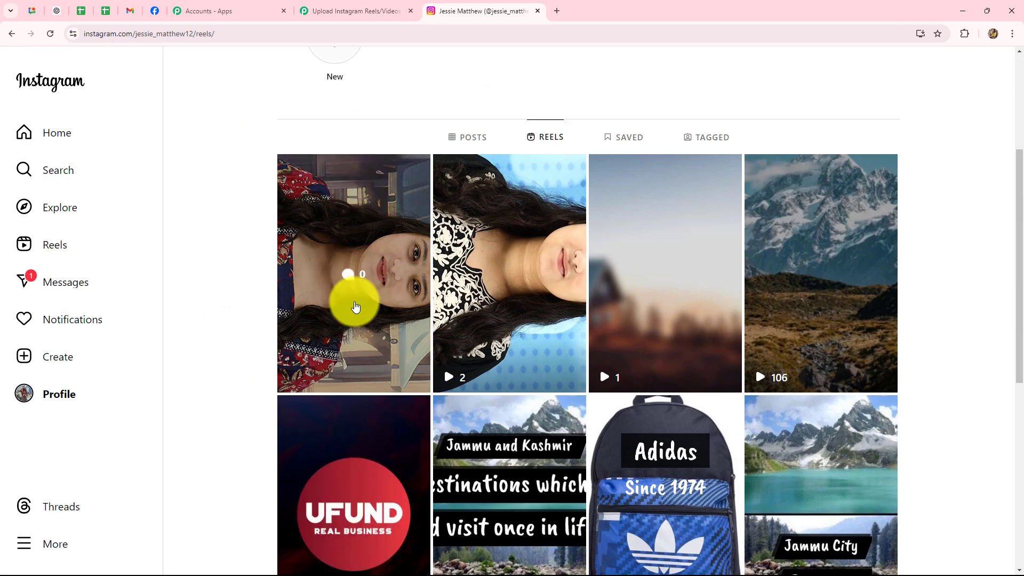
scroll(320, 370, "up", 4)
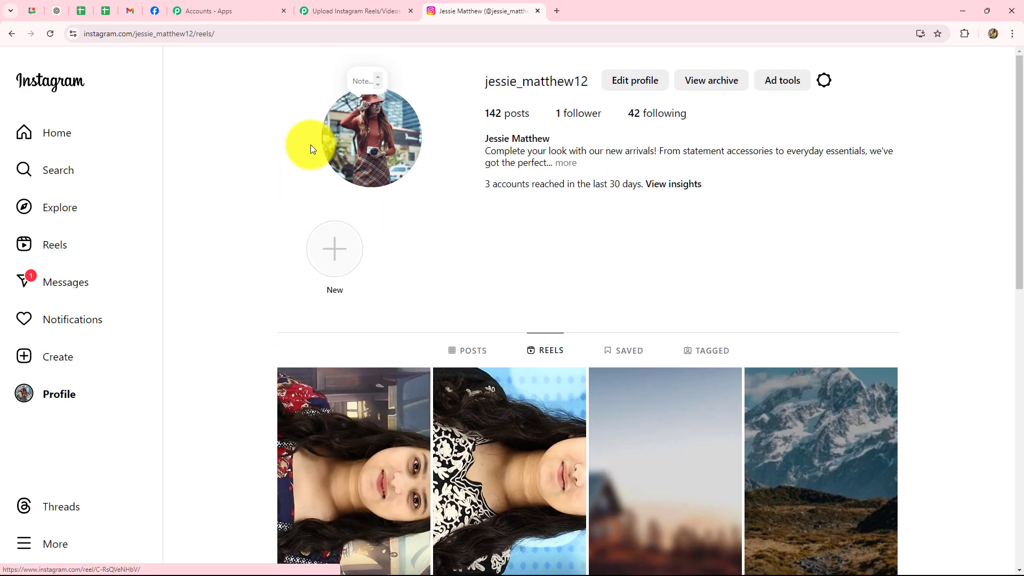
Switch back to the Pabbly Connect workflow, save the Instagram trigger and send a test request
left_click(324, 12)
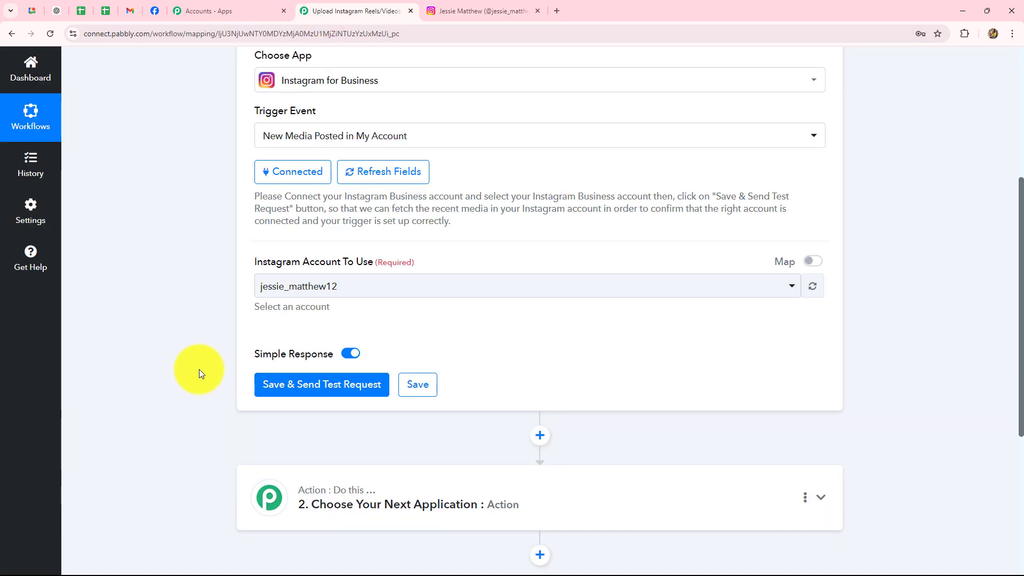
left_click(333, 393)
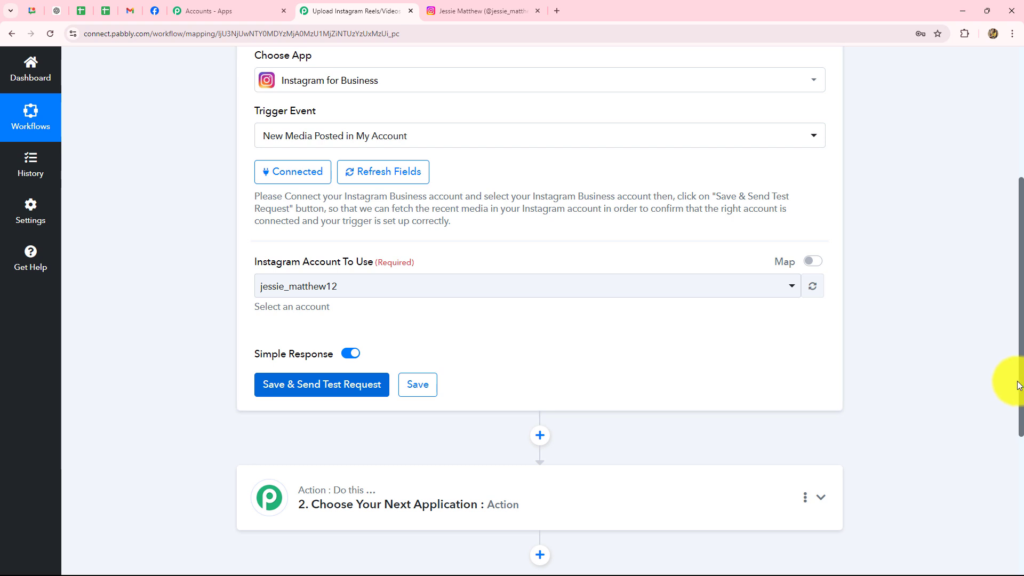
scroll(1018, 384, "down", 5)
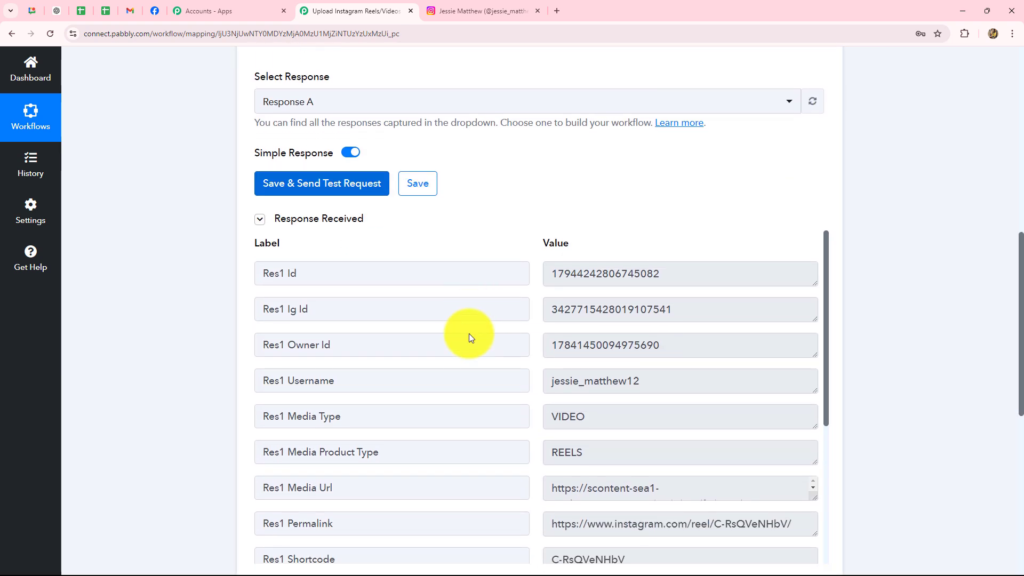
Examine the trigger response's ID, username, media type, media product type, media URL, permalink, timestamp and caption
scroll(583, 366, "down", 2)
scroll(581, 365, "up", 2)
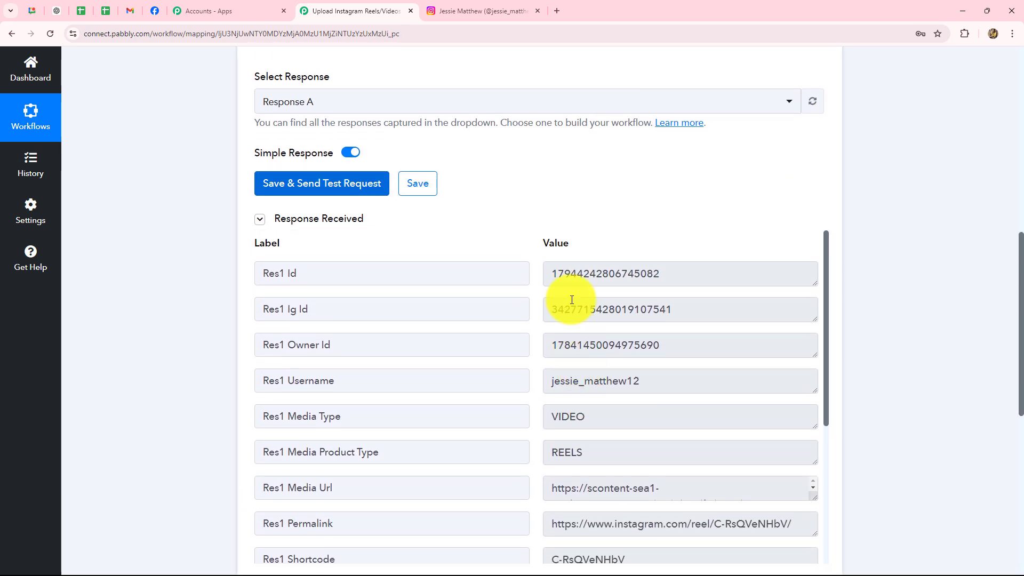
left_click_drag(549, 273, 1003, 308)
scroll(1004, 307, "down", 2)
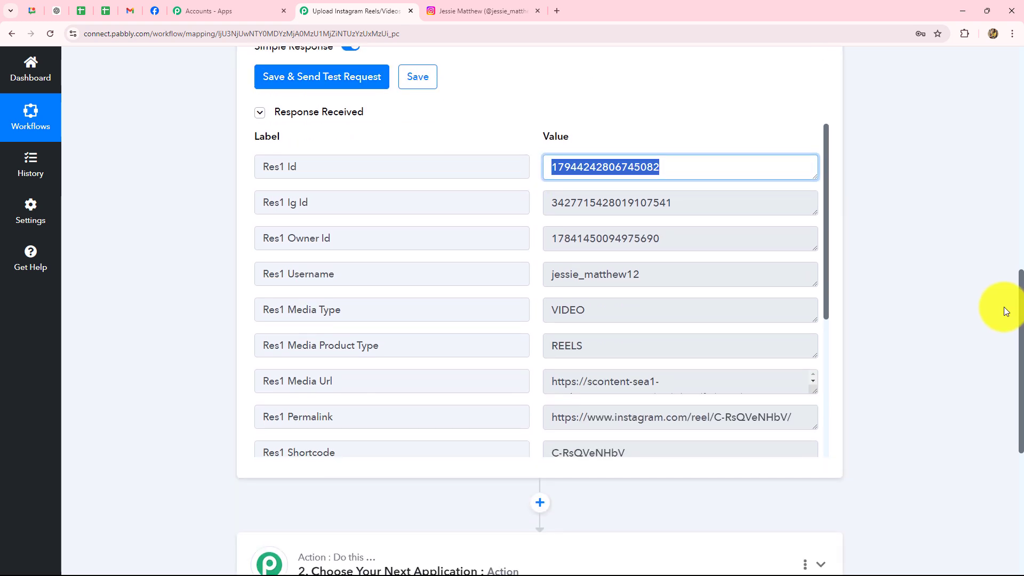
double_click(595, 274)
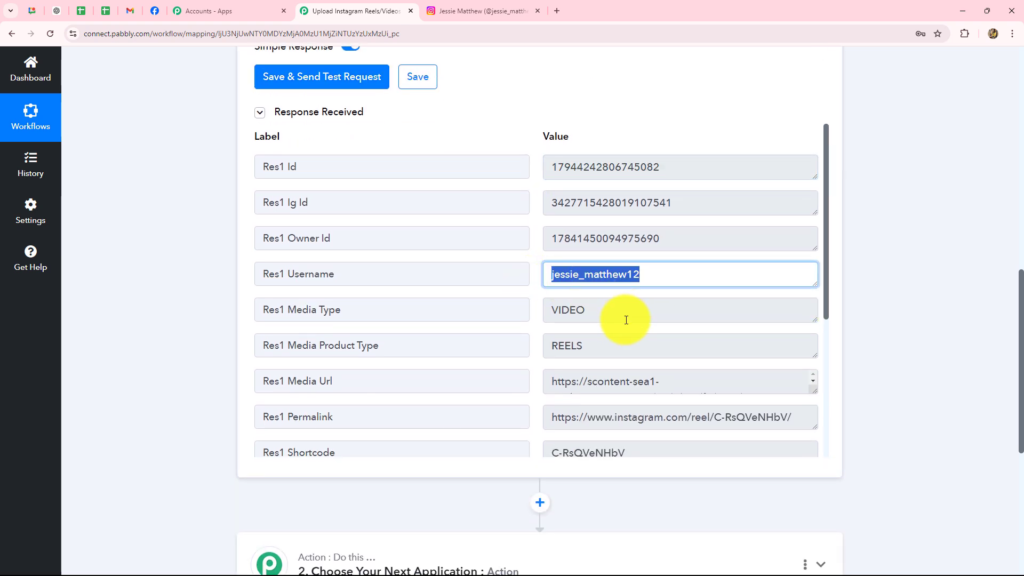
double_click(552, 319)
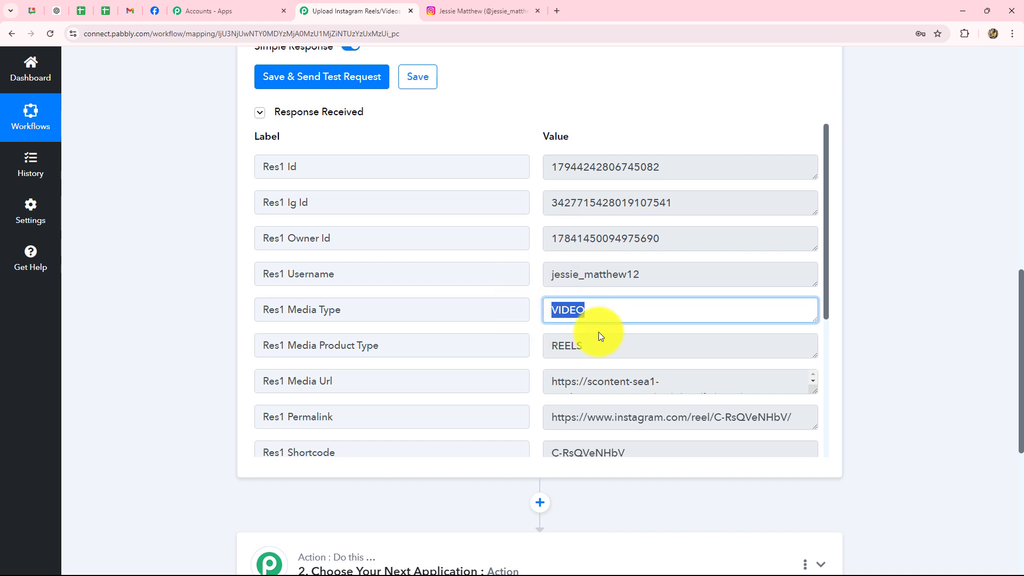
double_click(565, 352)
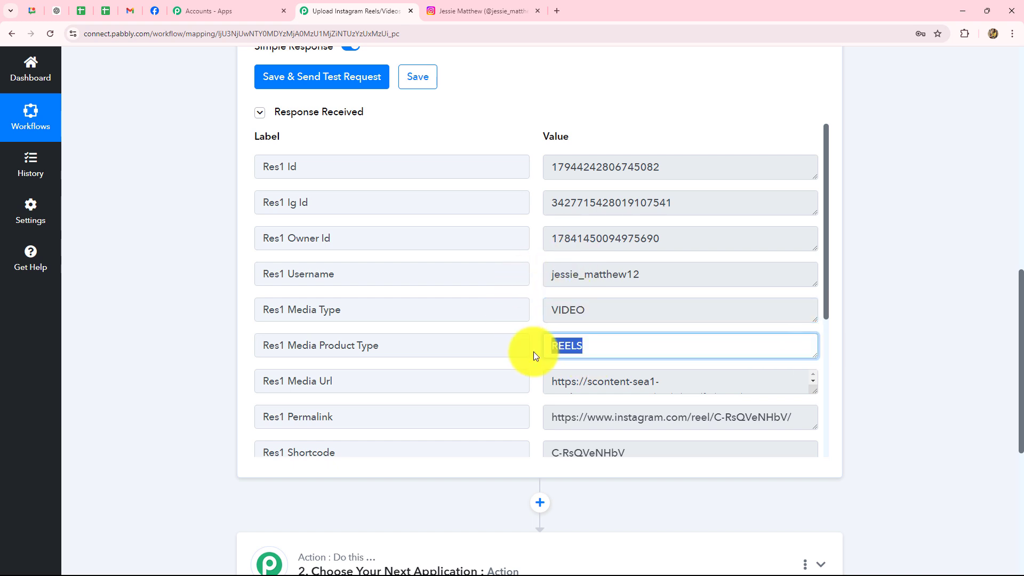
left_click_drag(551, 385, 789, 382)
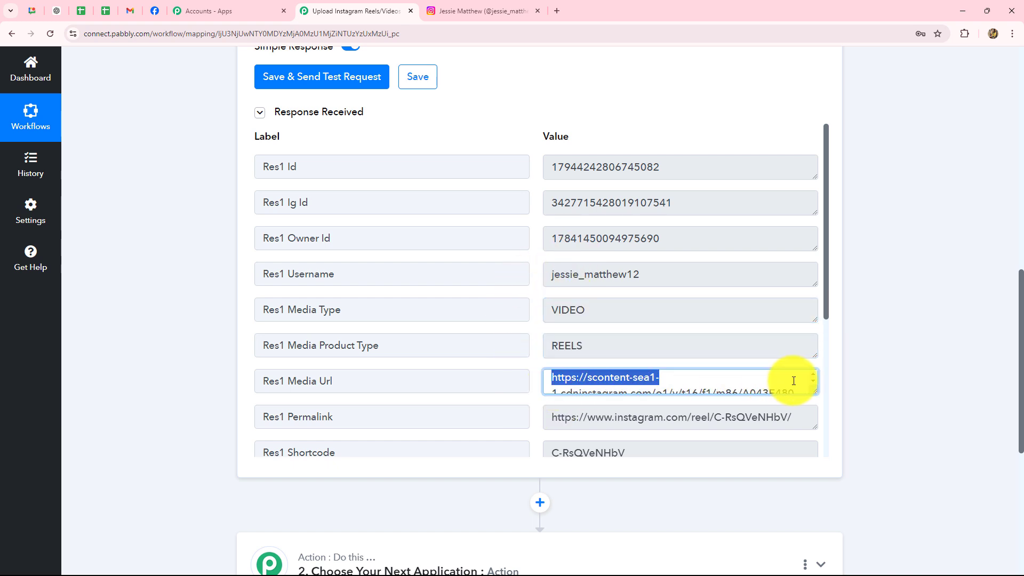
left_click_drag(551, 422, 871, 418)
scroll(727, 377, "down", 5)
left_click_drag(693, 435, 576, 408)
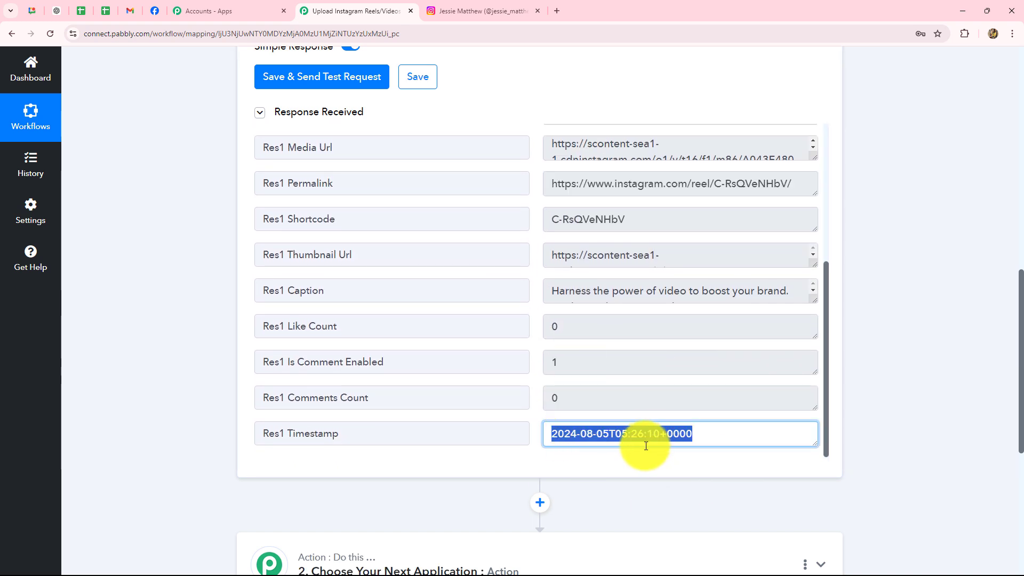
left_click_drag(552, 288, 859, 290)
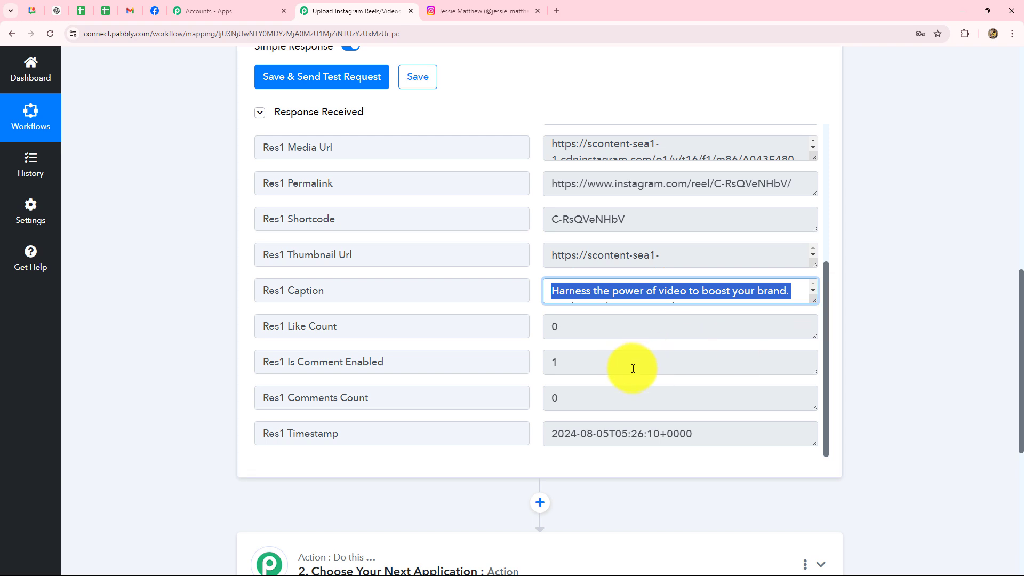
scroll(633, 367, "up", 5)
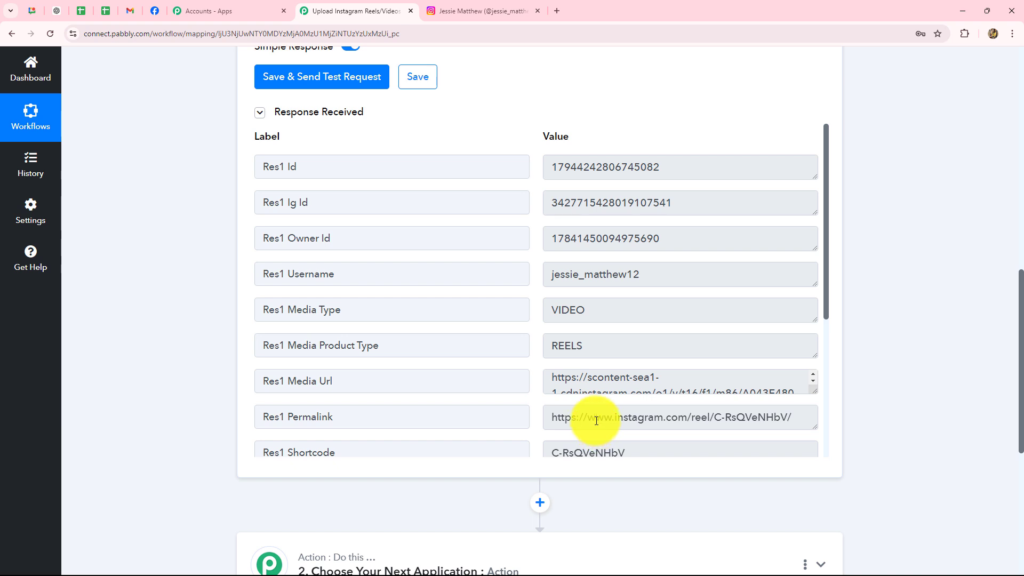
Compare the content on the Instagram profile with the Res1 Media Type value in the trigger response
left_click(480, 11)
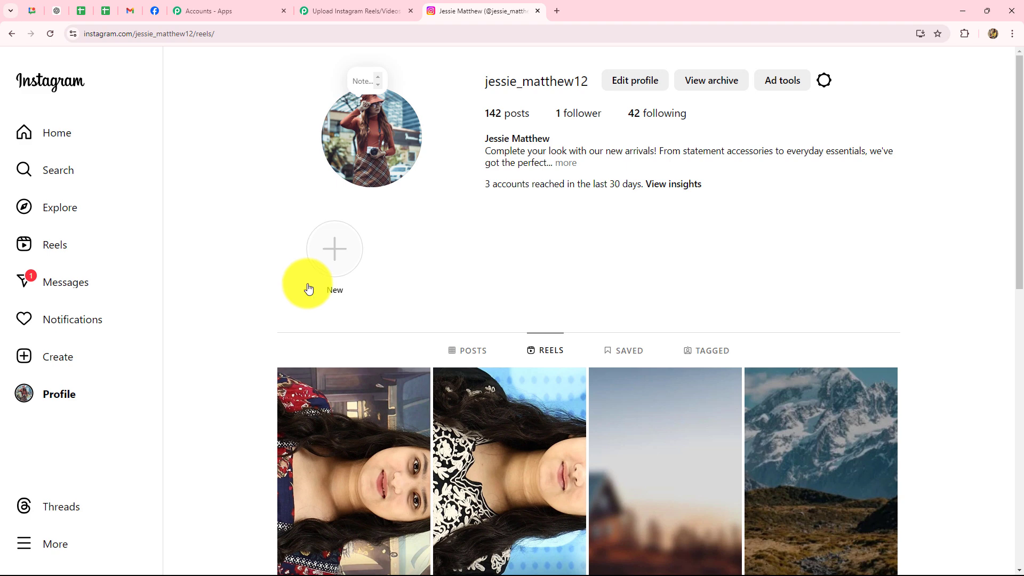
left_click(356, 10)
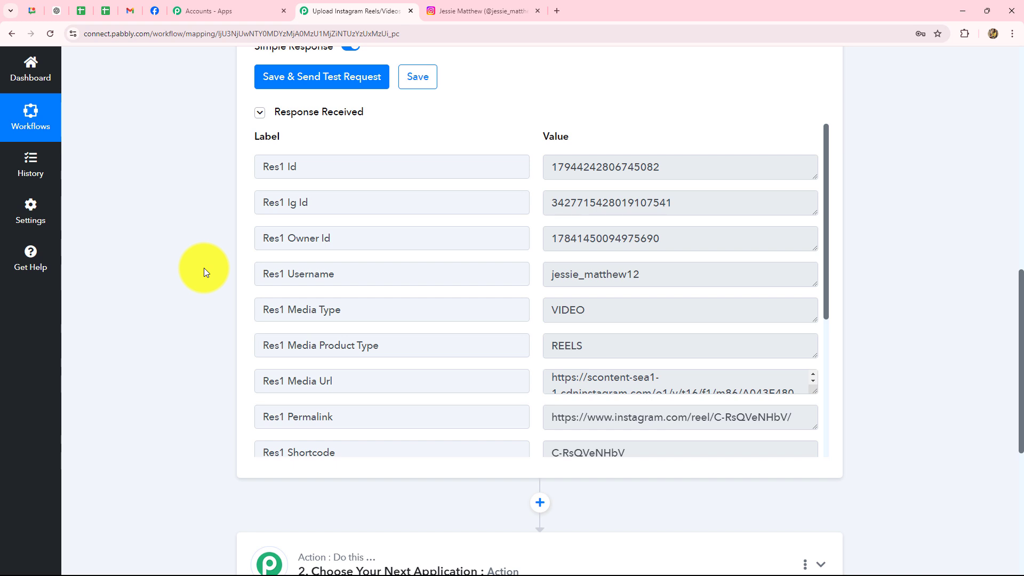
left_click(455, 10)
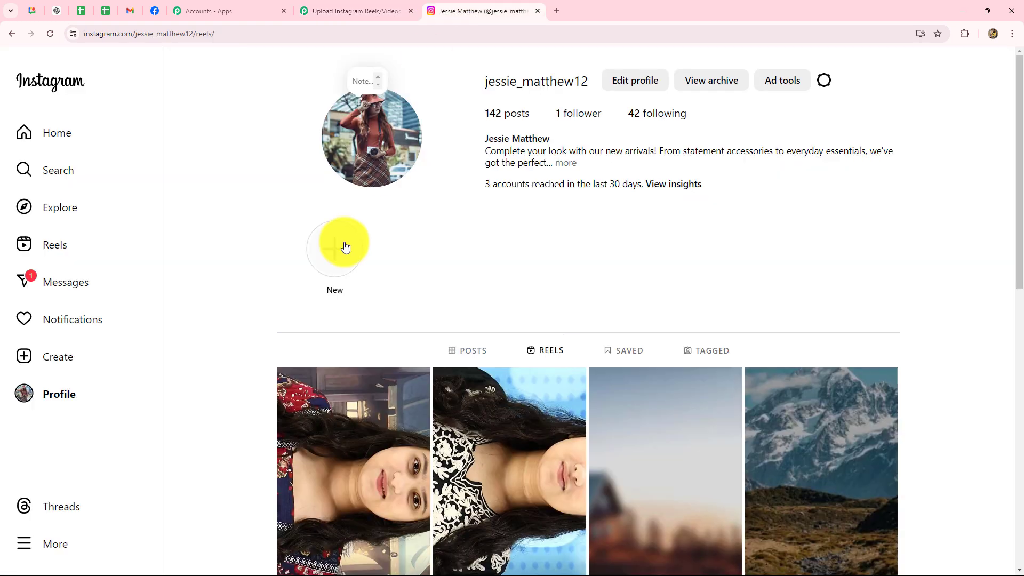
left_click(355, 11)
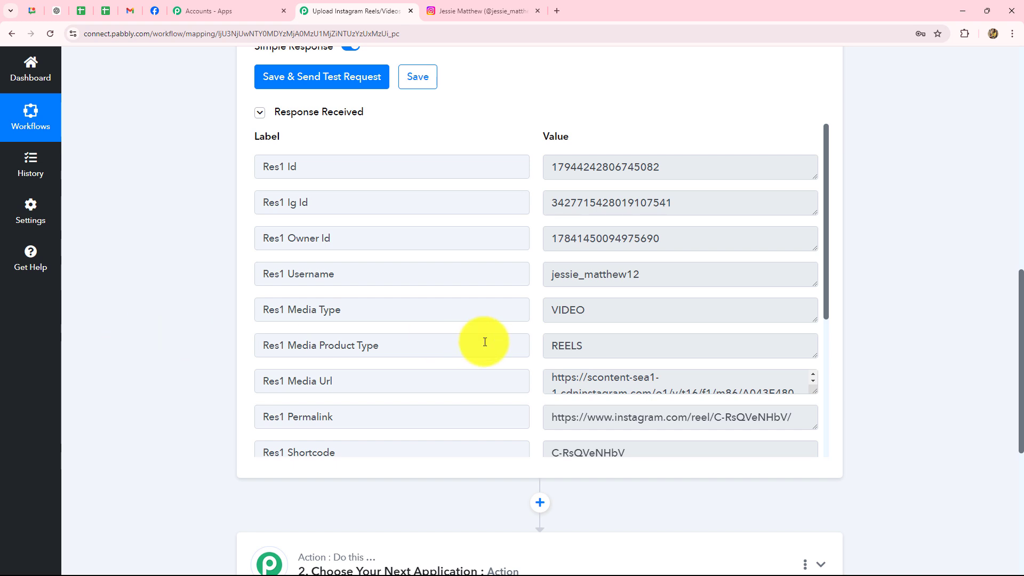
left_click_drag(601, 312, 533, 319)
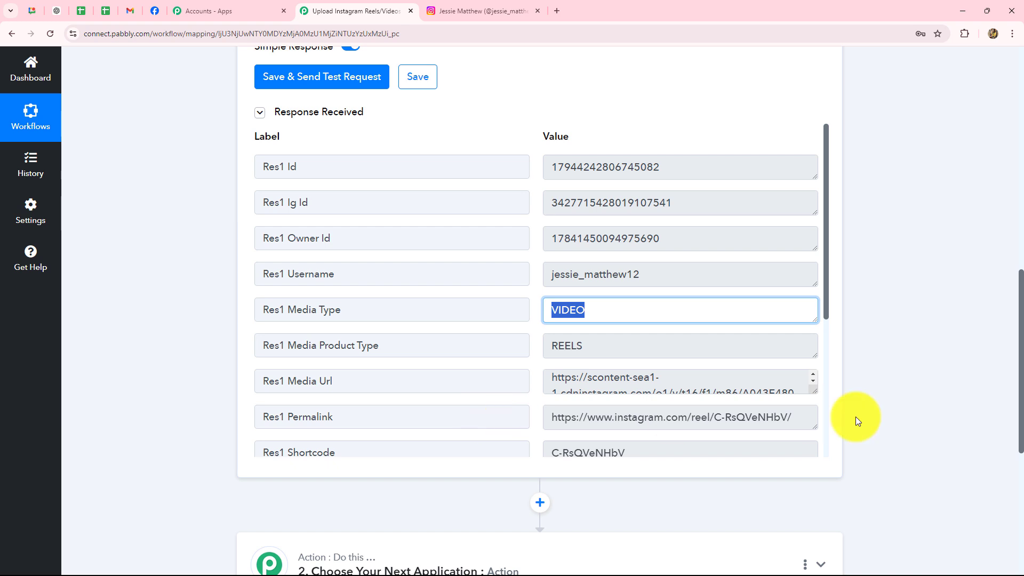
scroll(867, 429, "down", 5)
scroll(859, 434, "up", 2)
scroll(859, 435, "up", 2)
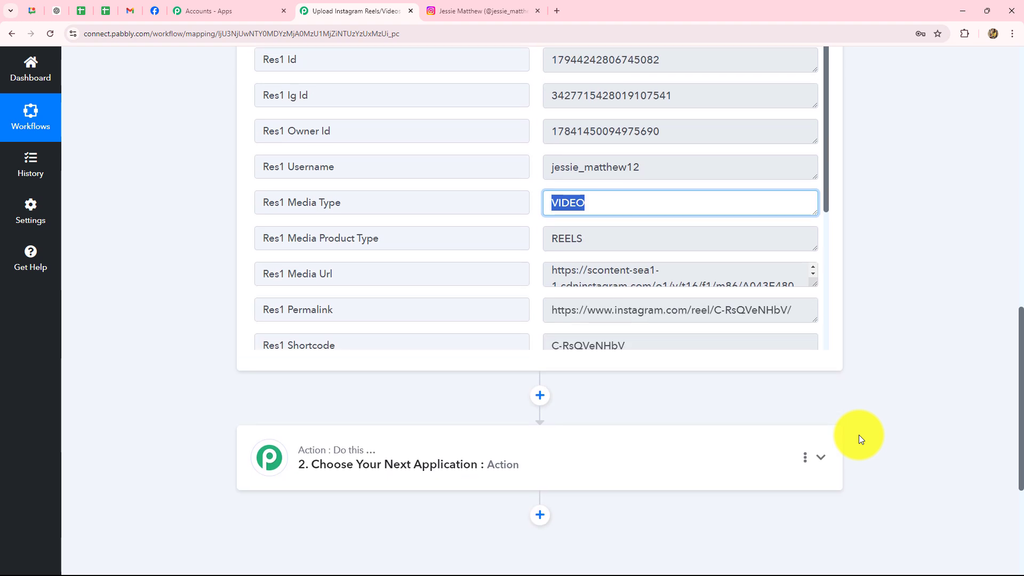
Set up workflow step 2 as a connected Filter (Pabbly) action with the Filter Values event
scroll(858, 434, "down", 3)
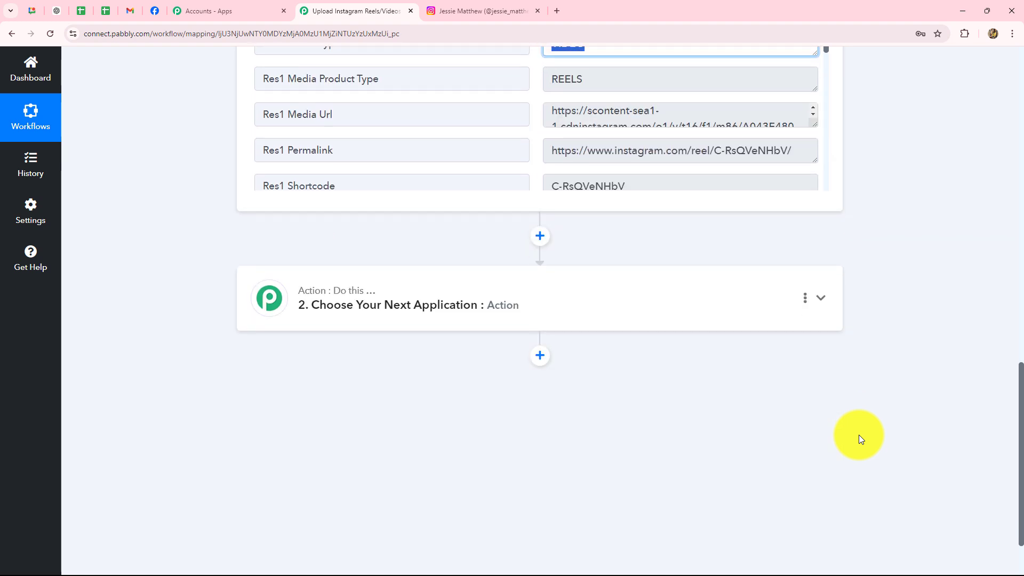
left_click(415, 310)
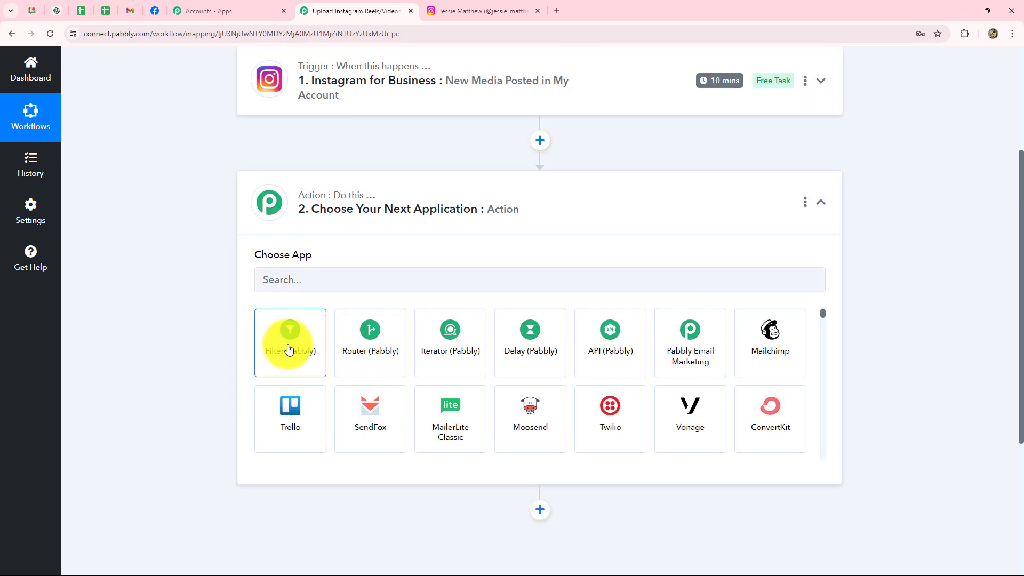
left_click(288, 349)
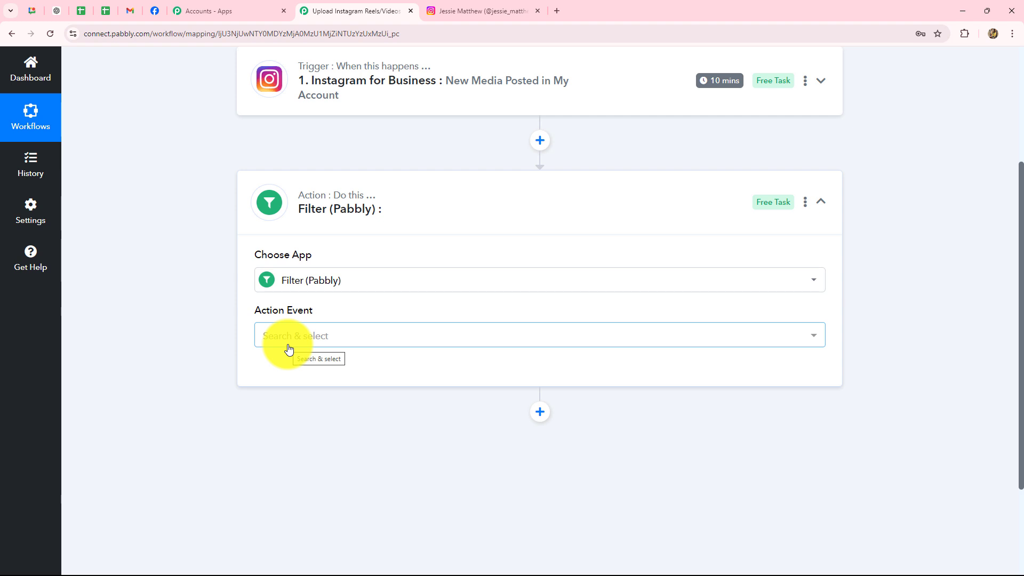
left_click(288, 346)
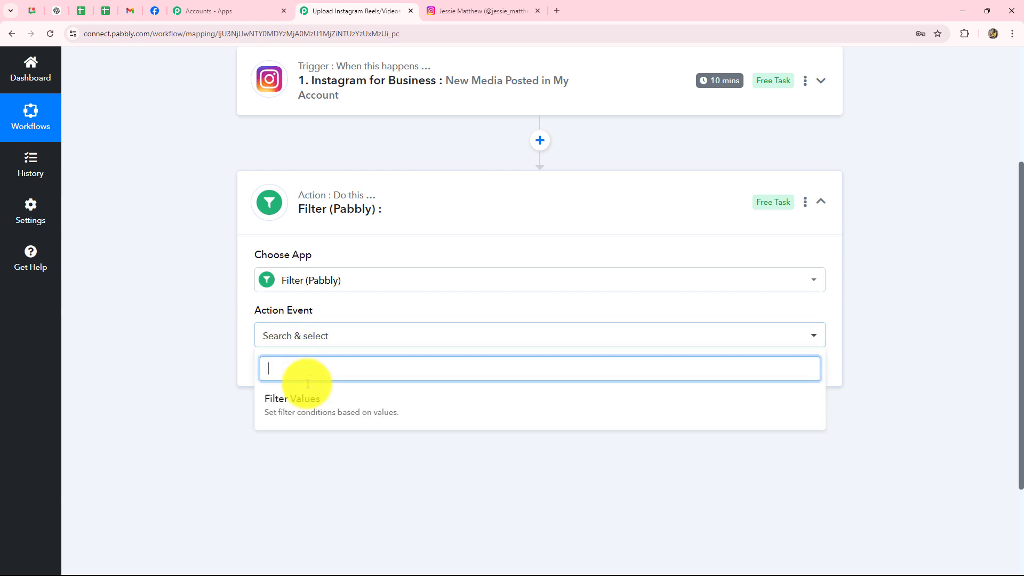
left_click(307, 409)
left_click(292, 380)
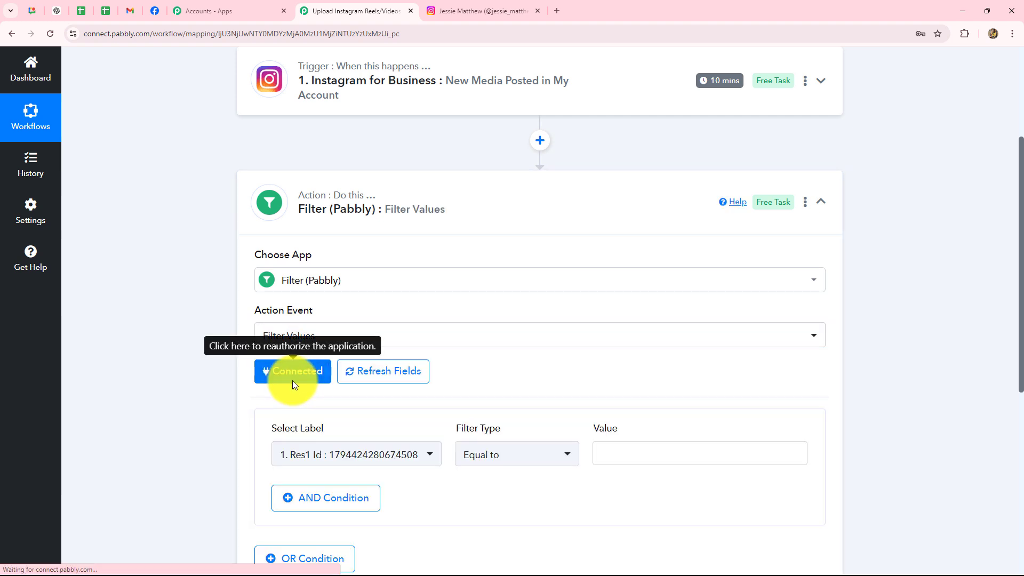
Define the filter condition as Res1 Media Type from the Instagram trigger, Equal to, VIDEO
scroll(294, 385, "down", 4)
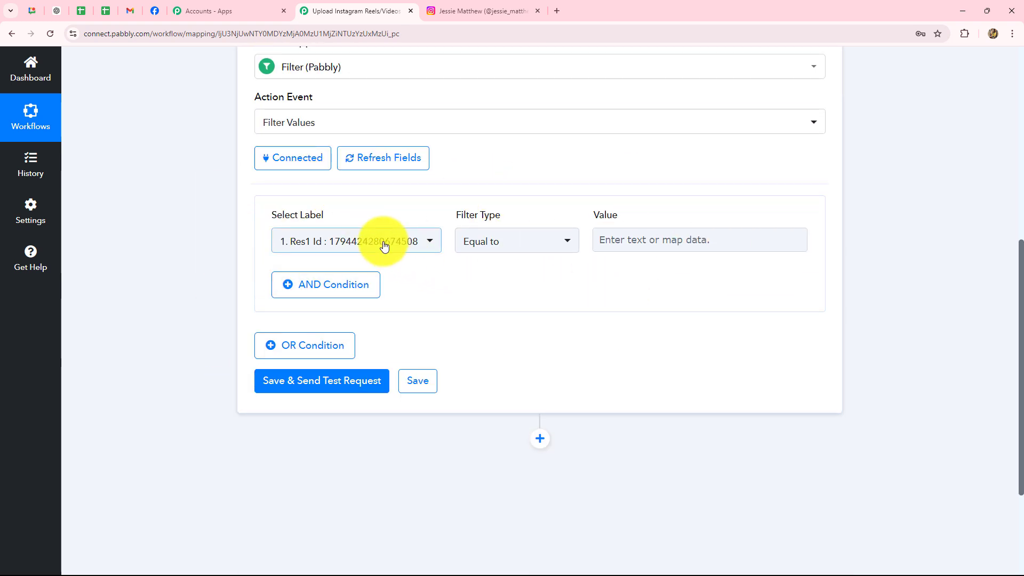
left_click(438, 241)
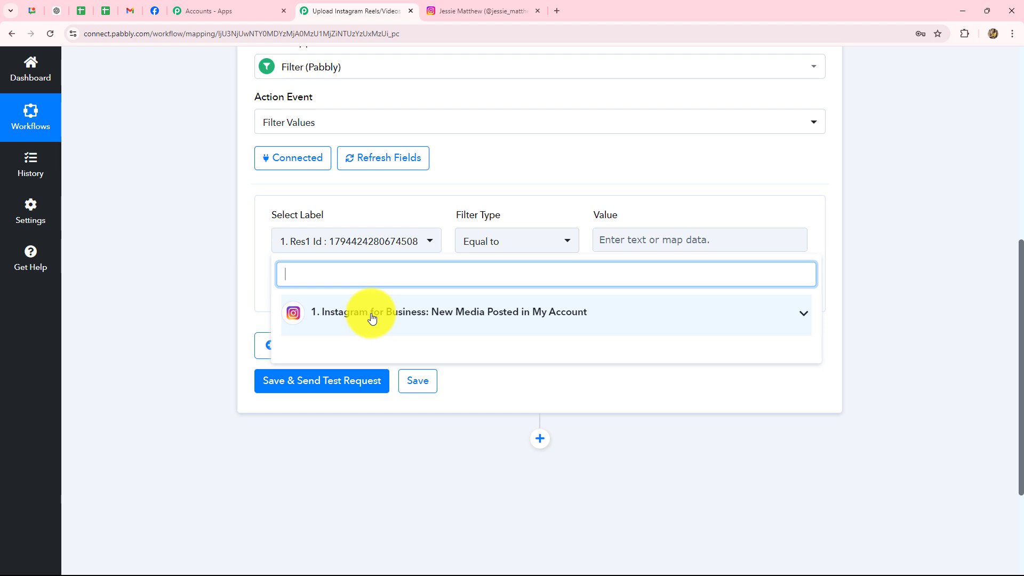
left_click(372, 319)
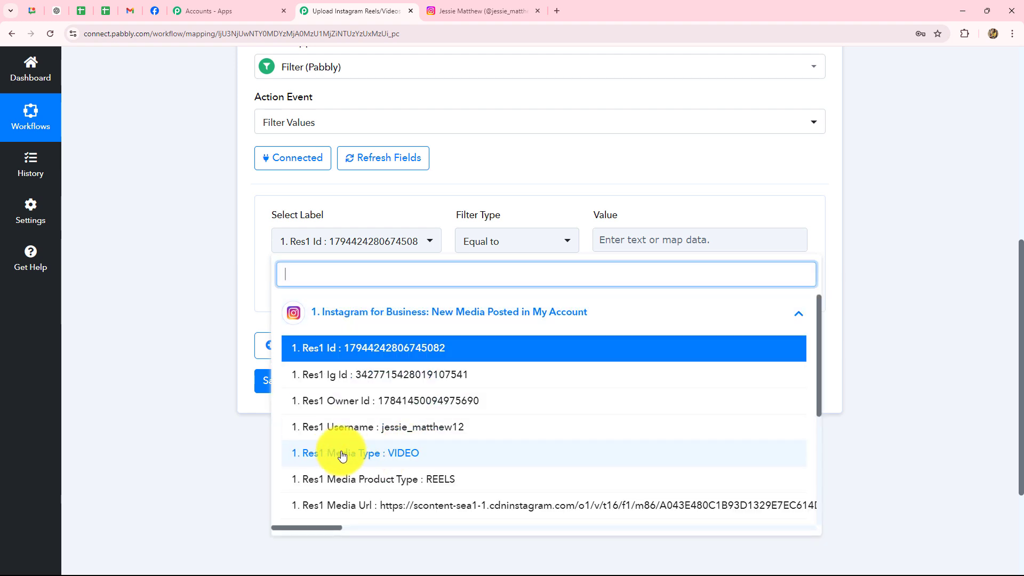
left_click(405, 453)
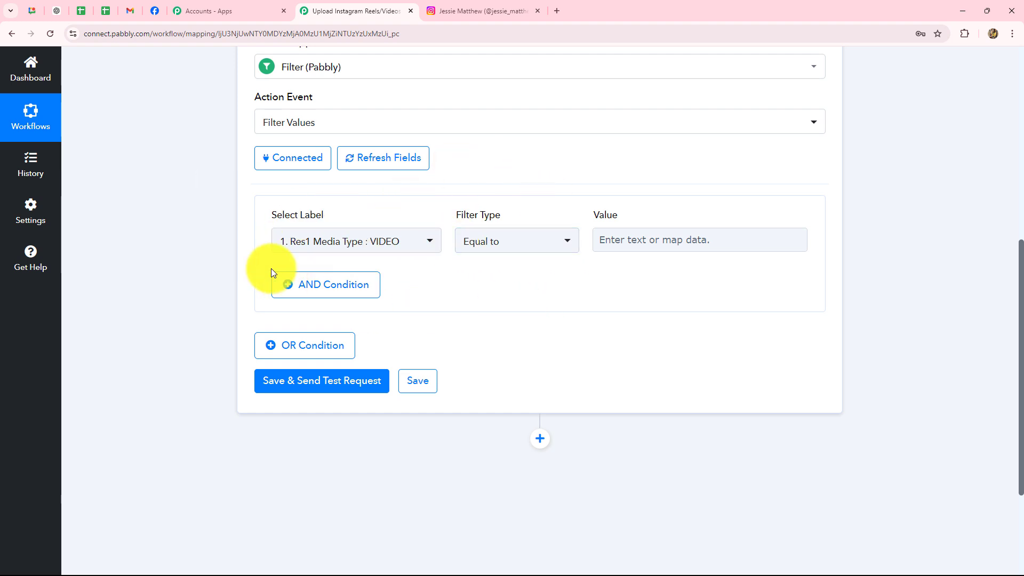
left_click(612, 241)
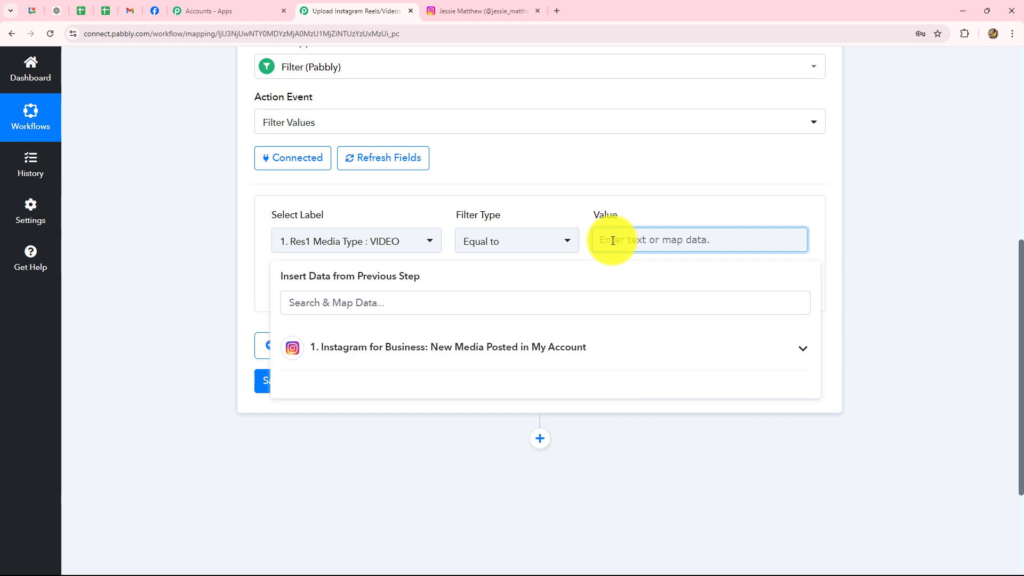
key("Caps_Lock")
type("VIDEO")
left_click(875, 238)
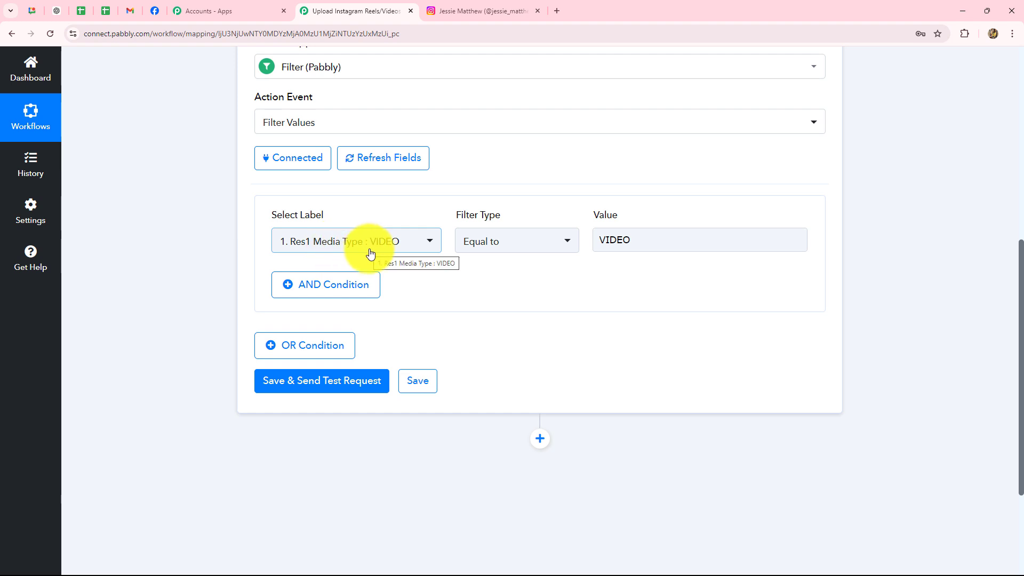
double_click(629, 240)
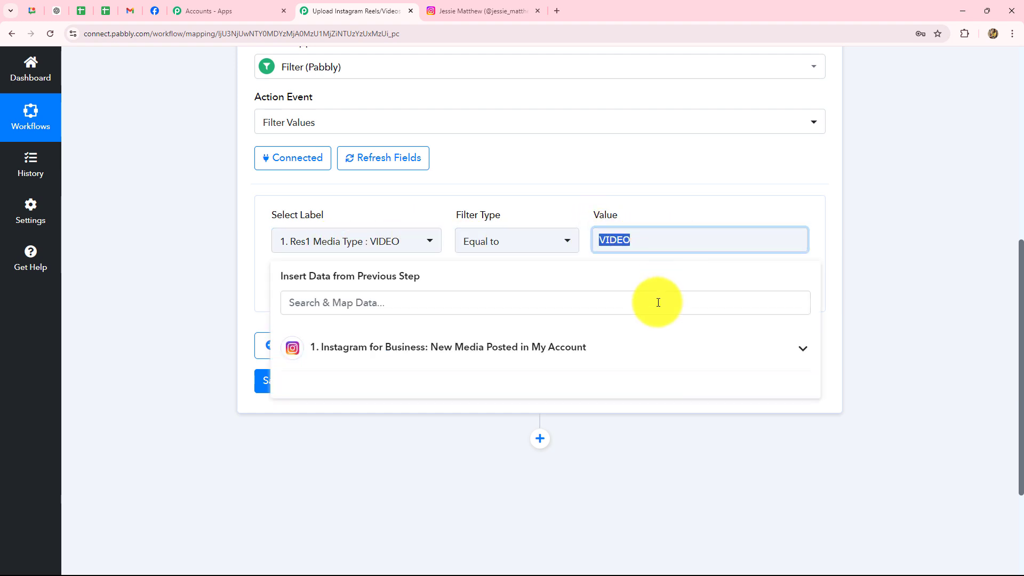
left_click(911, 269)
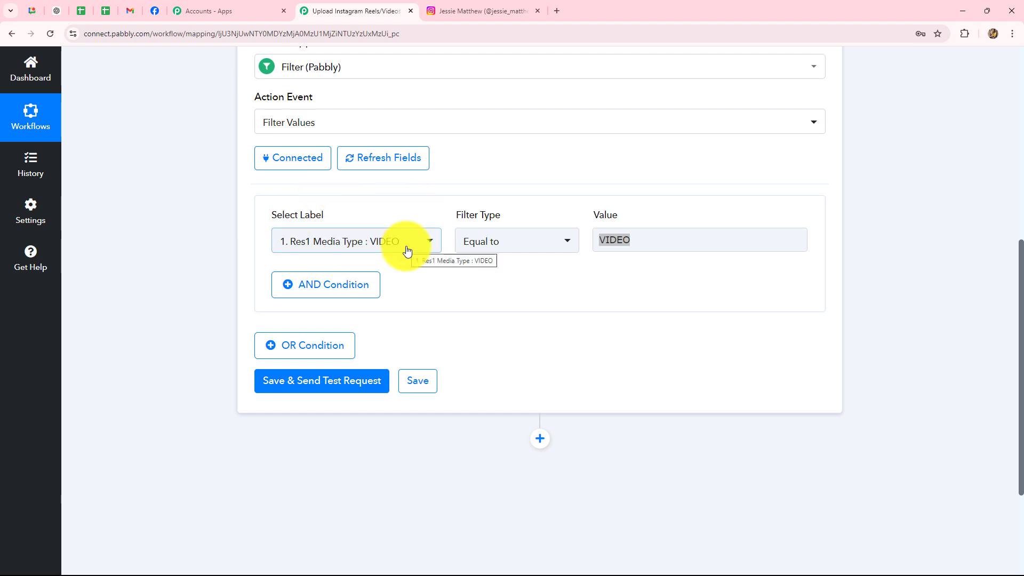
left_click(658, 239)
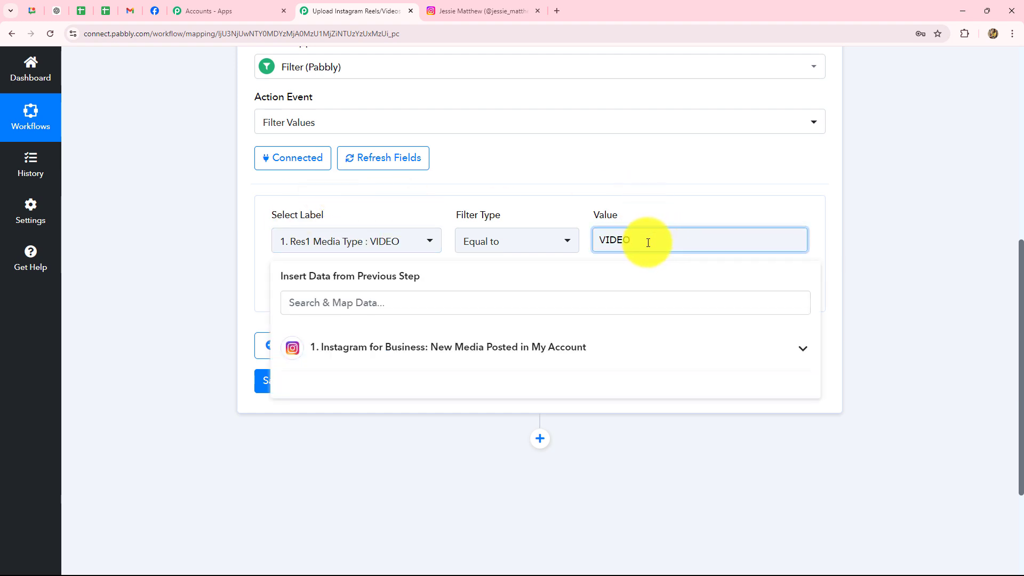
left_click(901, 221)
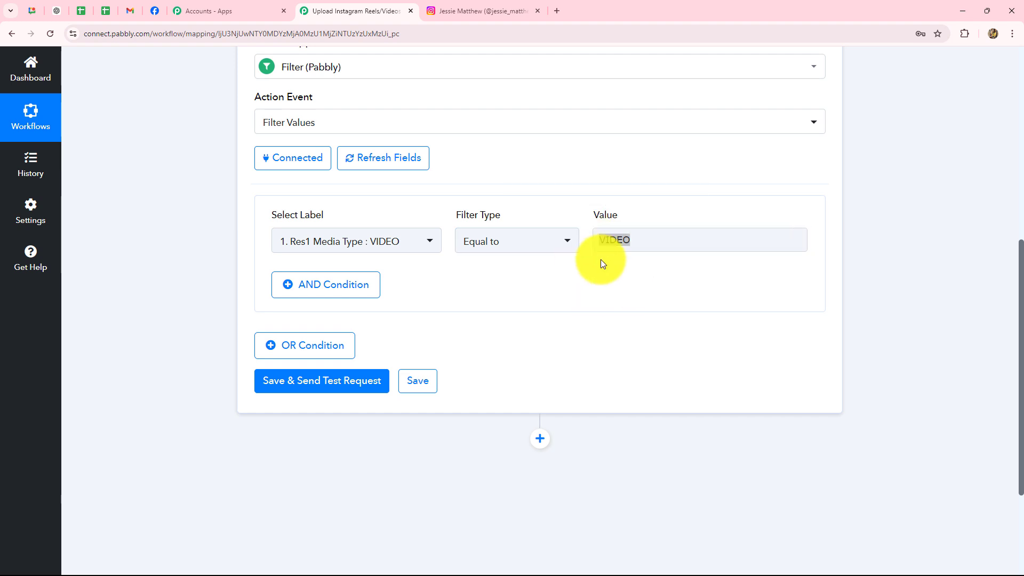
Save the filter step, send a test request and check the message in its response
scroll(873, 257, "down", 2)
left_click(327, 276)
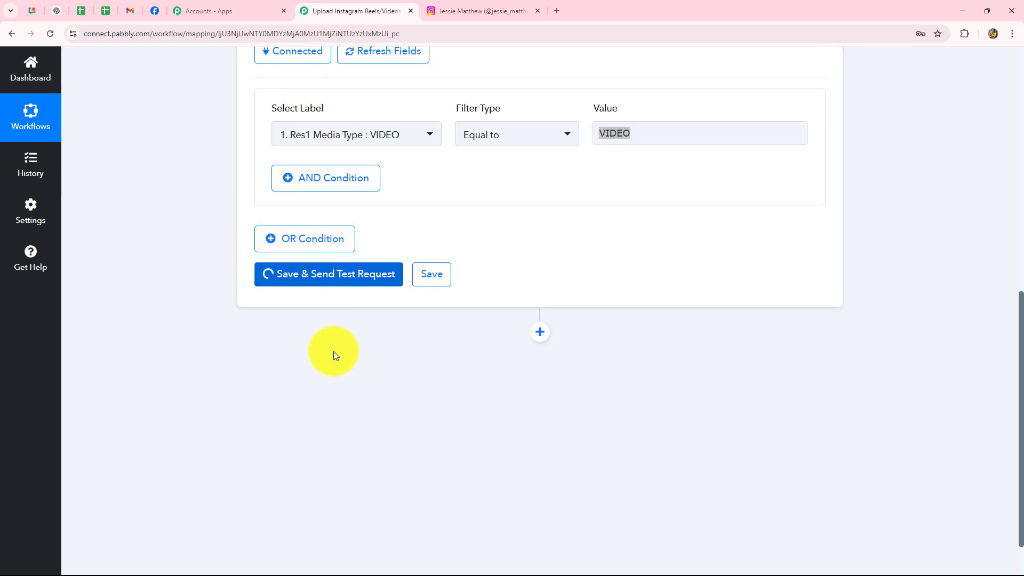
left_click(550, 356)
key("ctrl+a")
Add an action step after the filter and choose Google Business Profile with the Upload Media Video event
scroll(504, 401, "down", 3)
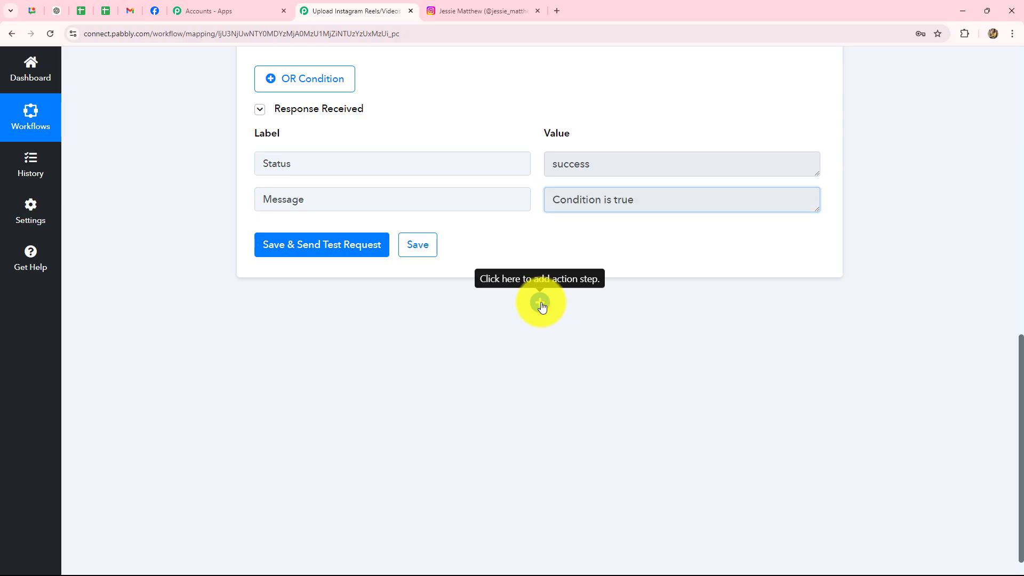
type("G")
key("Caps_Lock")
type("oogle B")
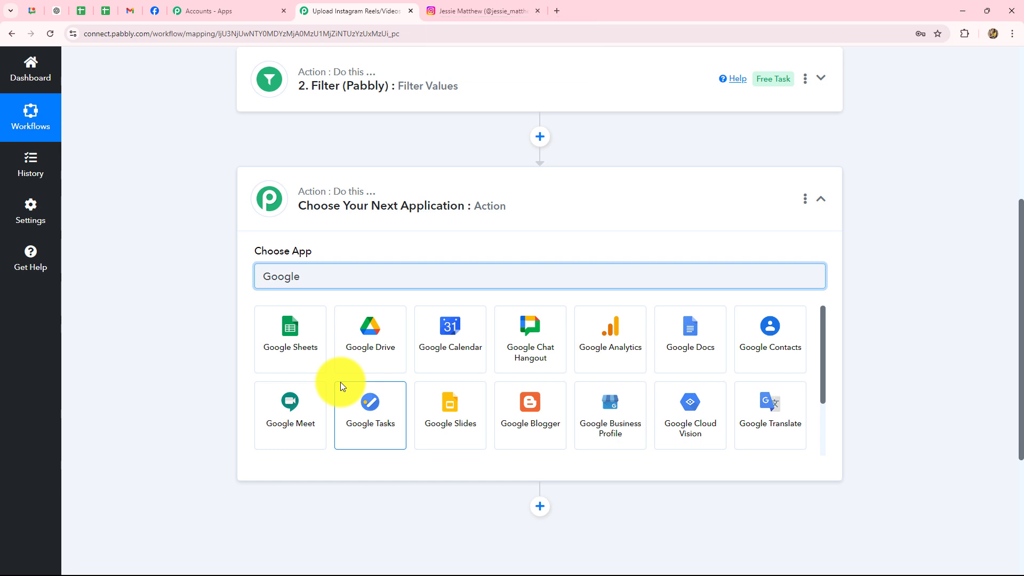
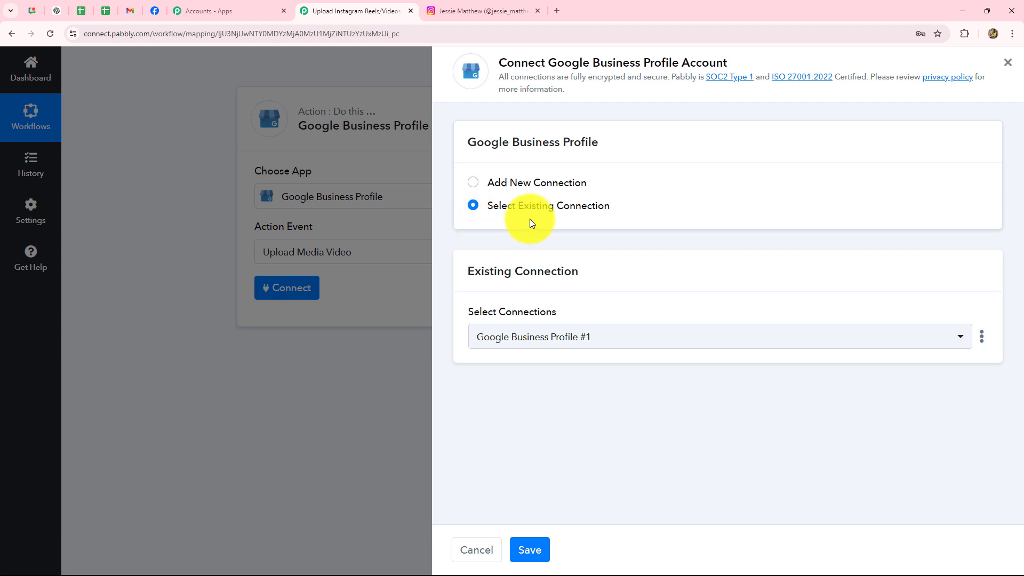
Add a new Google Business Profile connection named "Google Business Profile #2" by signing in with Google and granting Pabbly Connect access
left_click(474, 184)
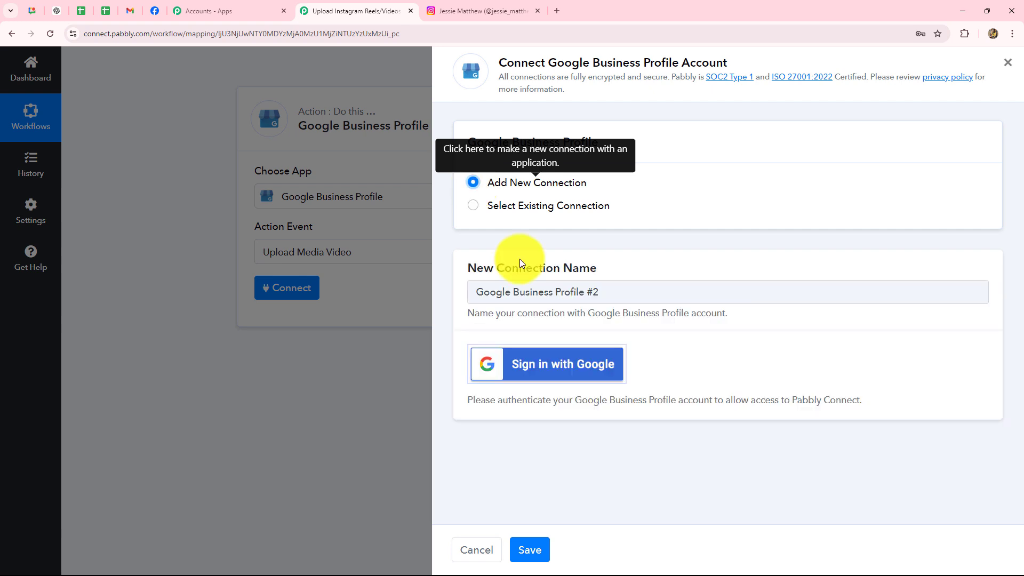
left_click(521, 364)
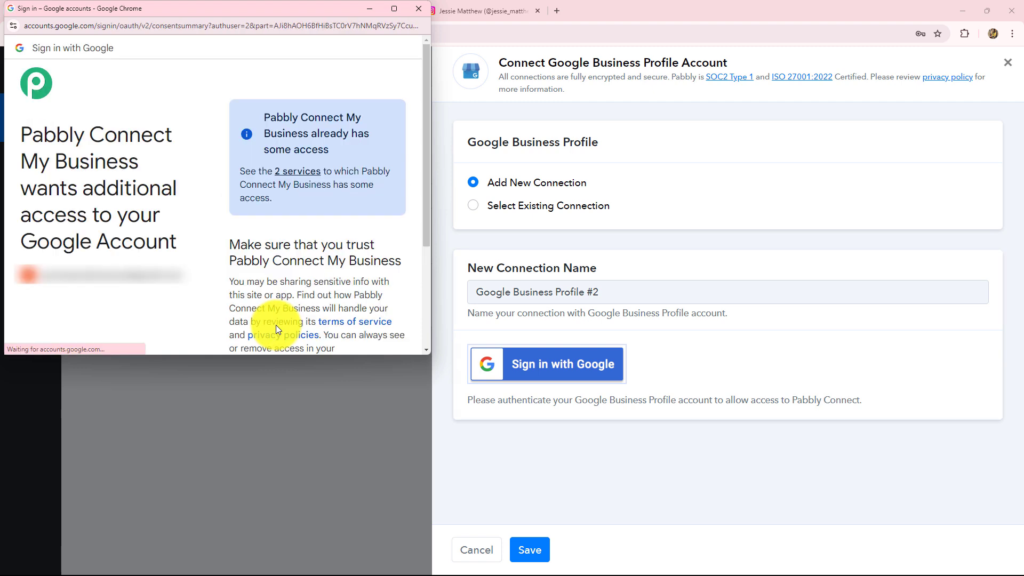
scroll(269, 286, "down", 4)
left_click(294, 285)
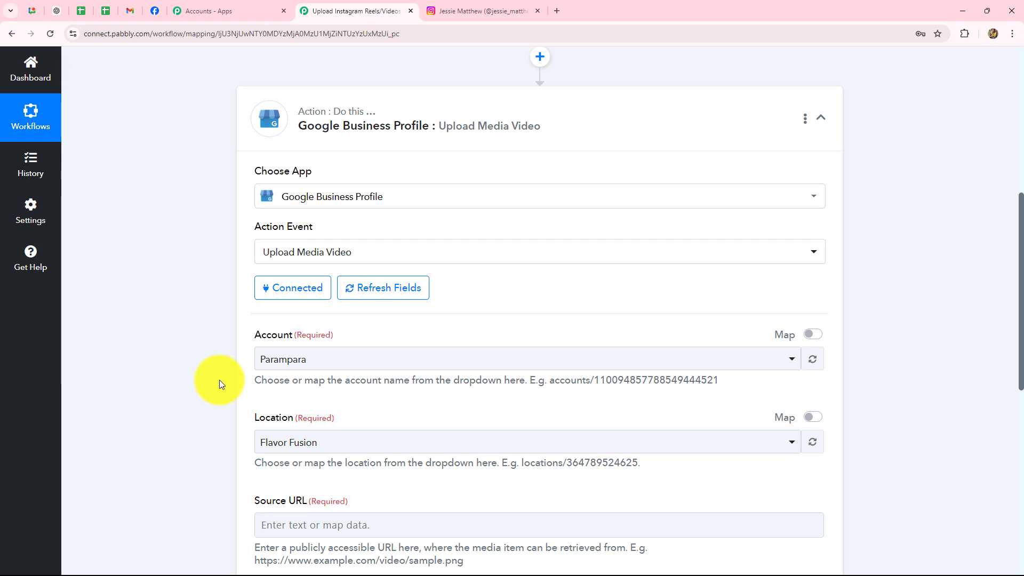
Keep Parampara as the Google Business Profile account and set the location to Parampara
scroll(219, 380, "down", 2)
scroll(217, 358, "up", 2)
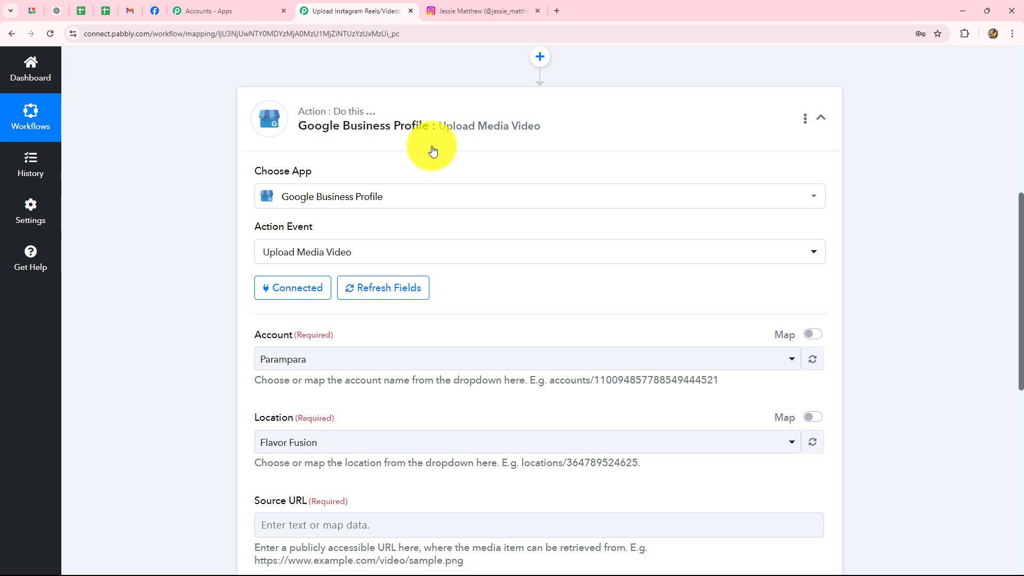
scroll(577, 321, "down", 4)
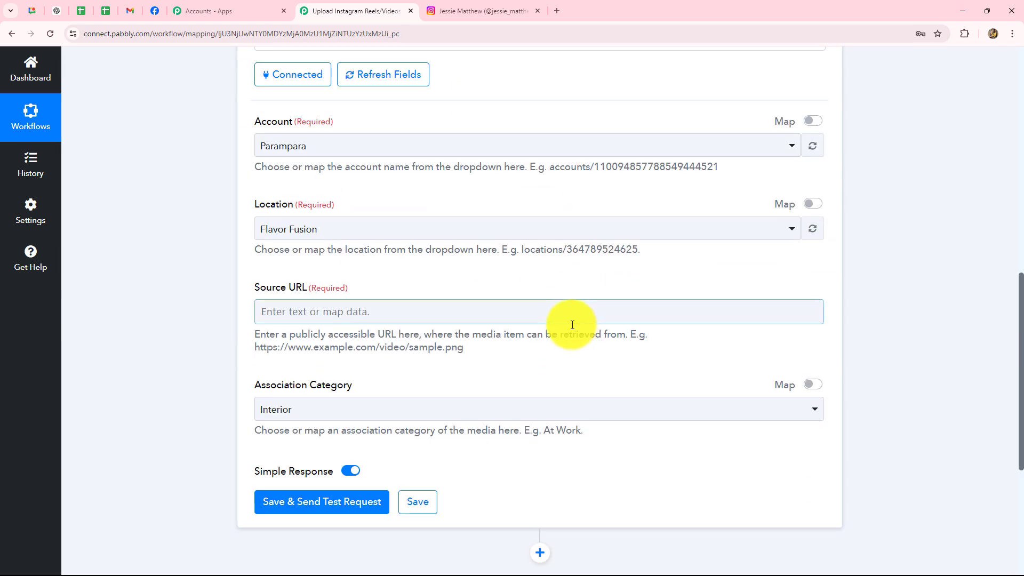
left_click(319, 150)
left_click(207, 167)
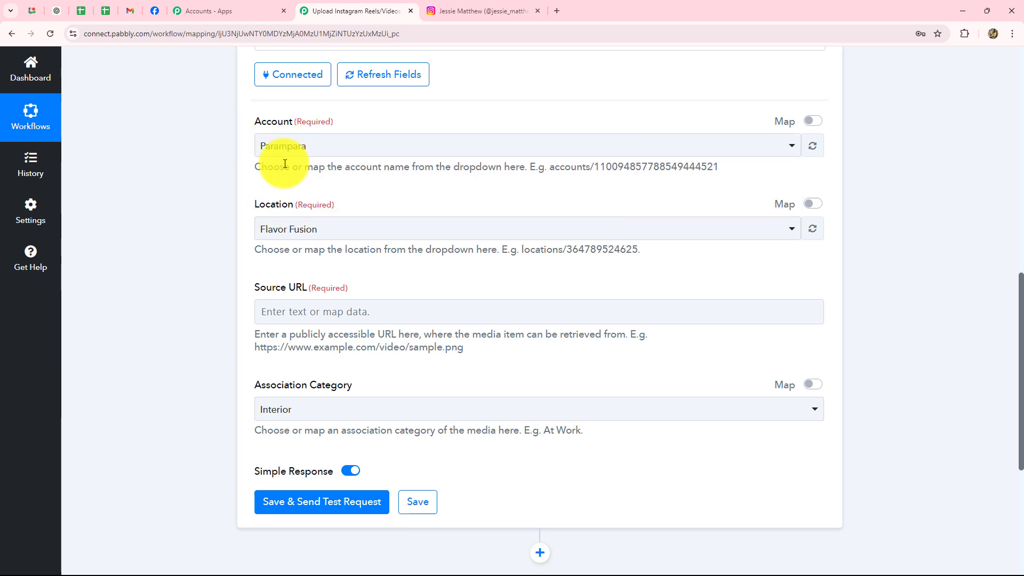
scroll(261, 212, "down", 2)
scroll(262, 215, "down", 1)
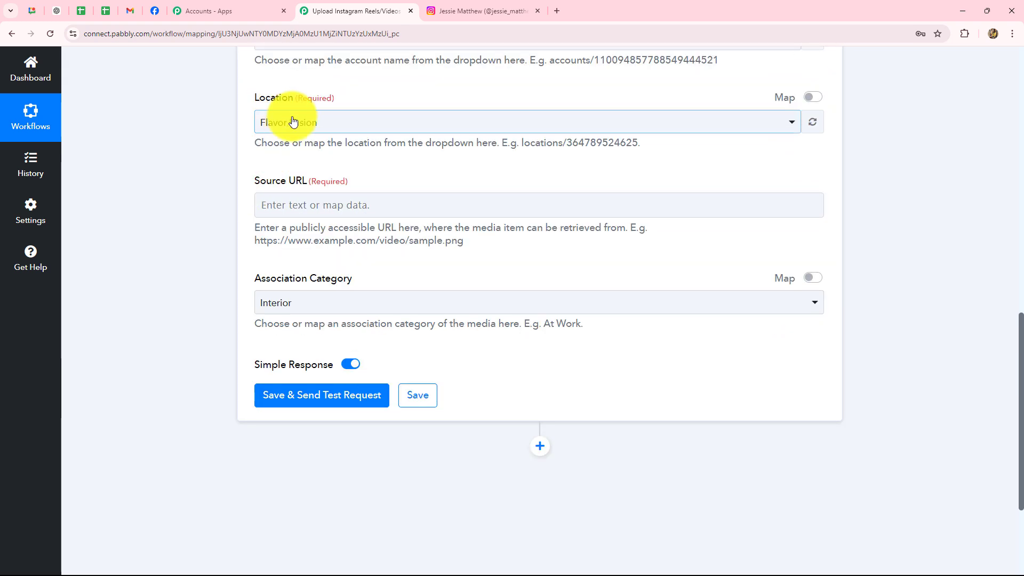
left_click(344, 126)
left_click(307, 209)
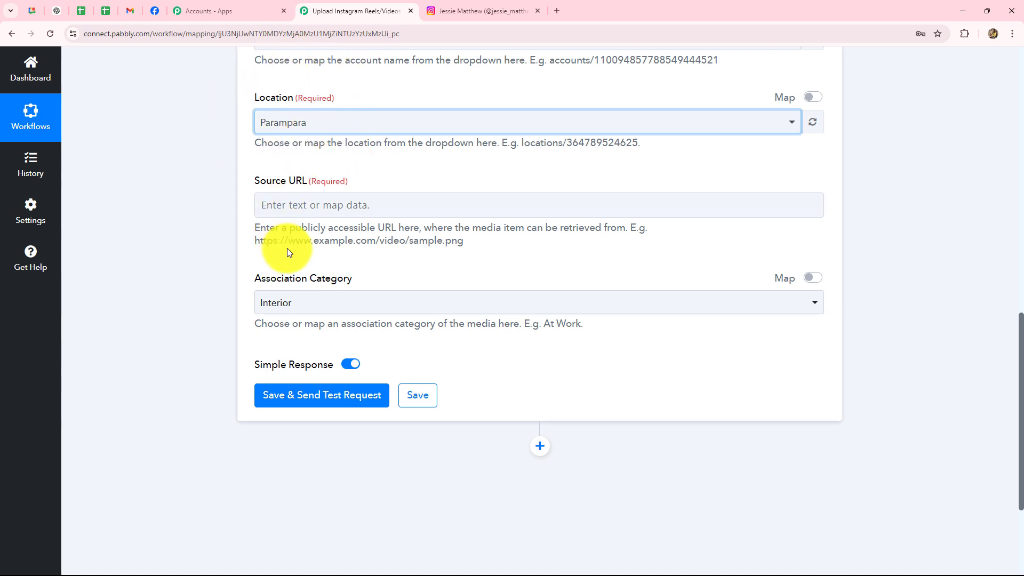
Map the Source URL to Res1 Media Url from the Instagram trigger
left_click(305, 201)
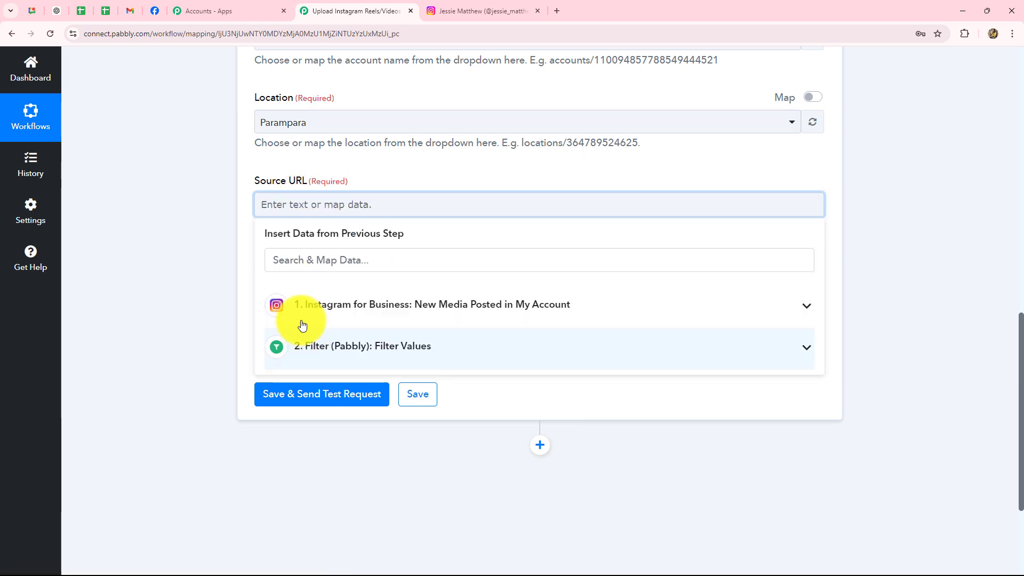
left_click(351, 304)
scroll(359, 402, "down", 2)
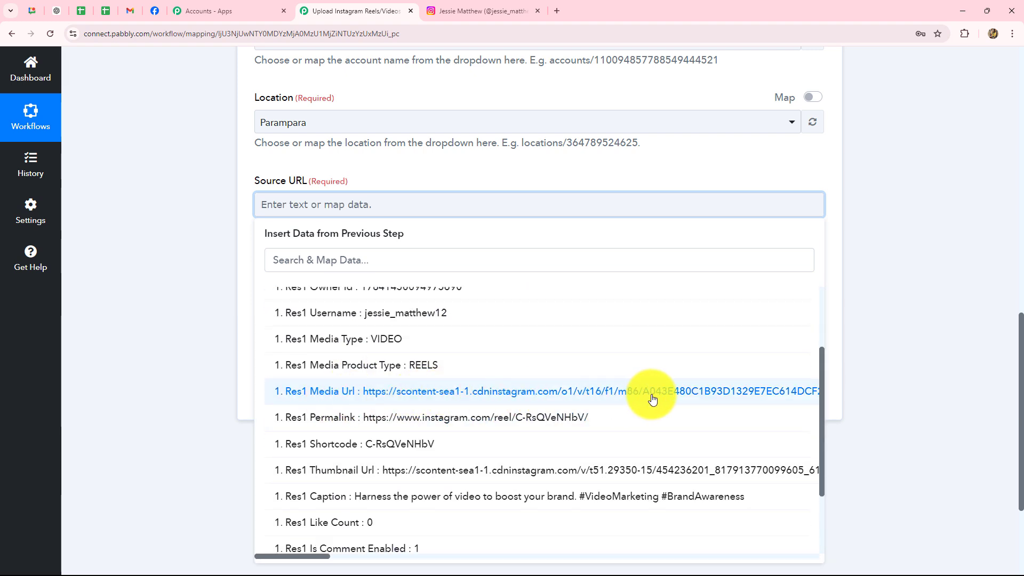
left_click(443, 397)
left_click(974, 338)
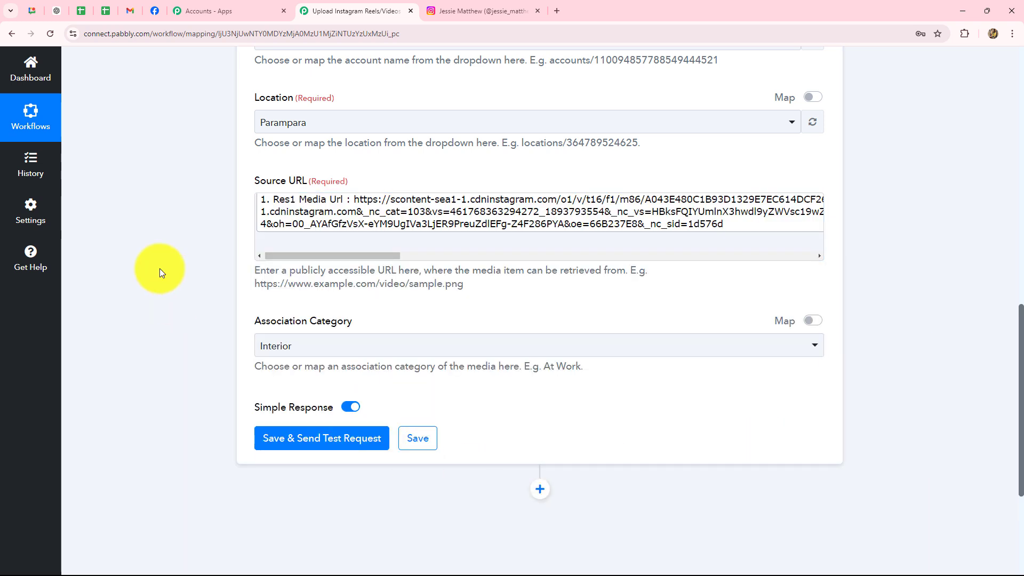
left_click(348, 250)
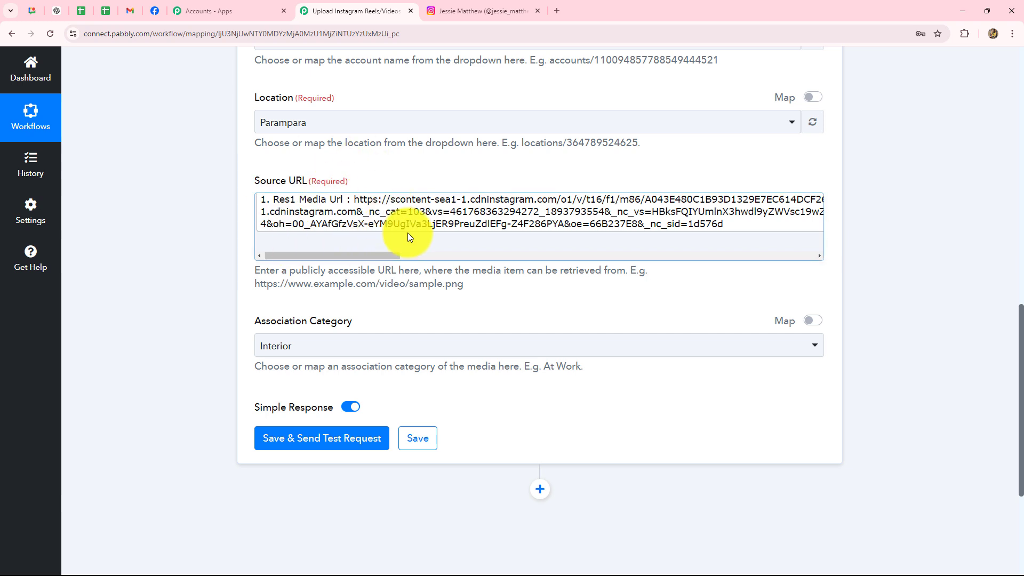
Check the reels on the Instagram profile, return to the Pabbly Connect workflow and save the Upload Media Video step
left_click(458, 11)
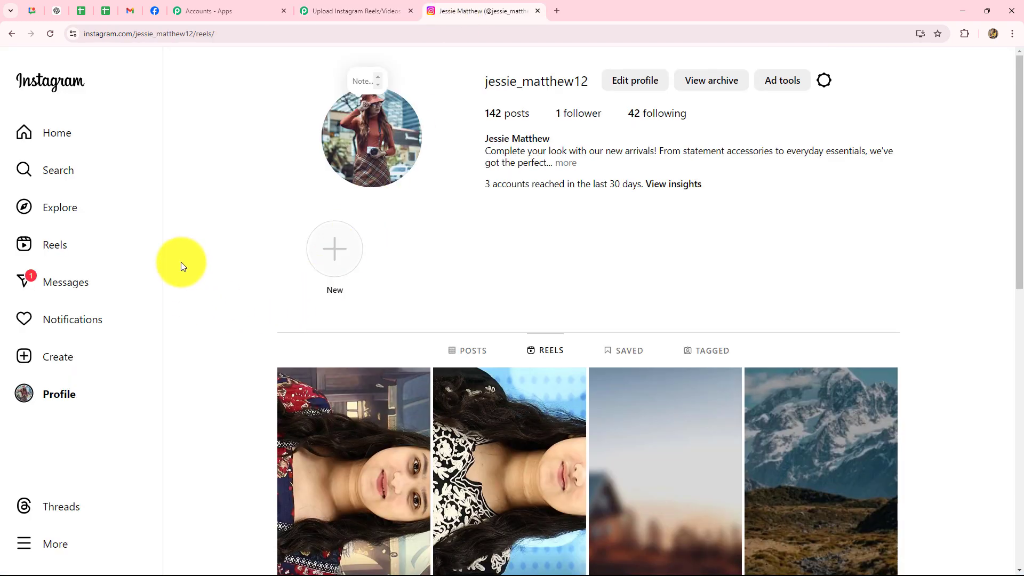
left_click(321, 12)
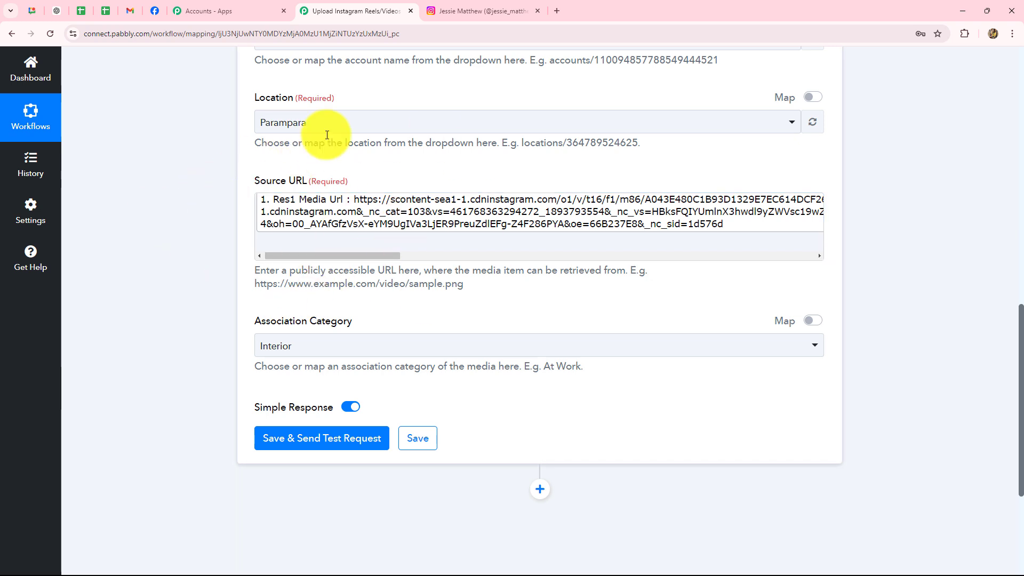
left_click(315, 235)
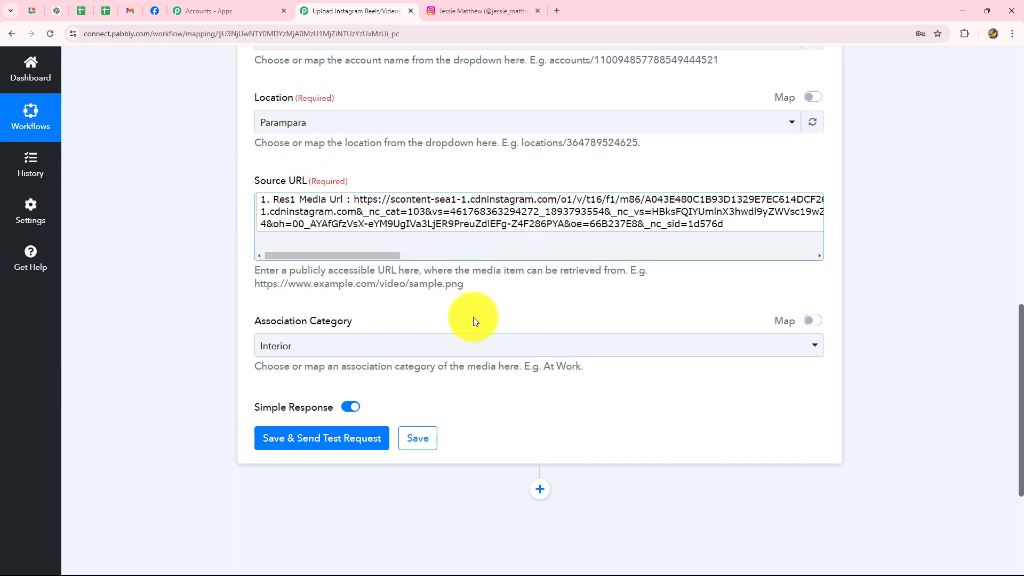
scroll(419, 373, "down", 2)
left_click(416, 370)
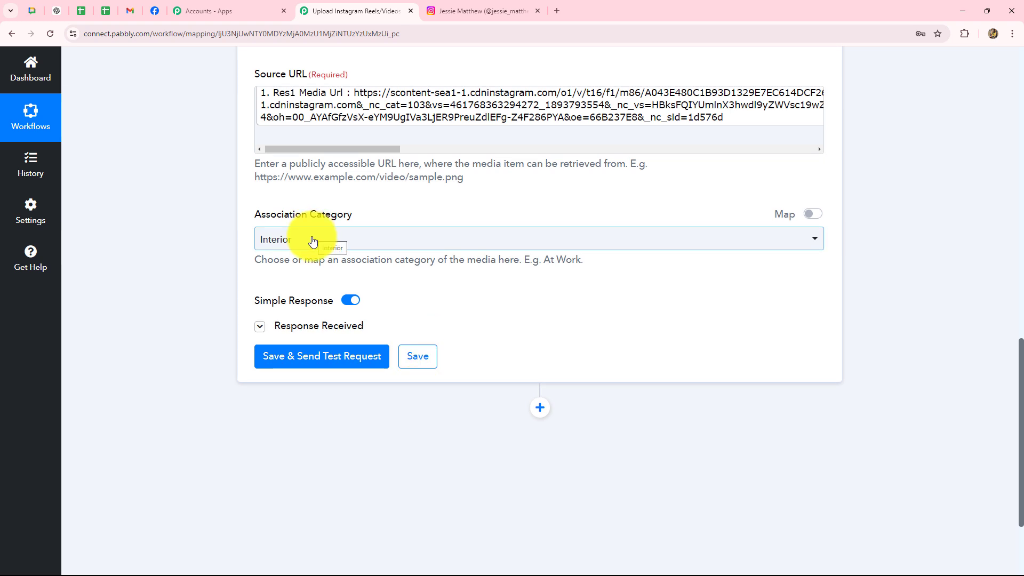
Keep the Association Category at Interior, then save the Upload Media Video step and send a test request
left_click(312, 242)
left_click(279, 305)
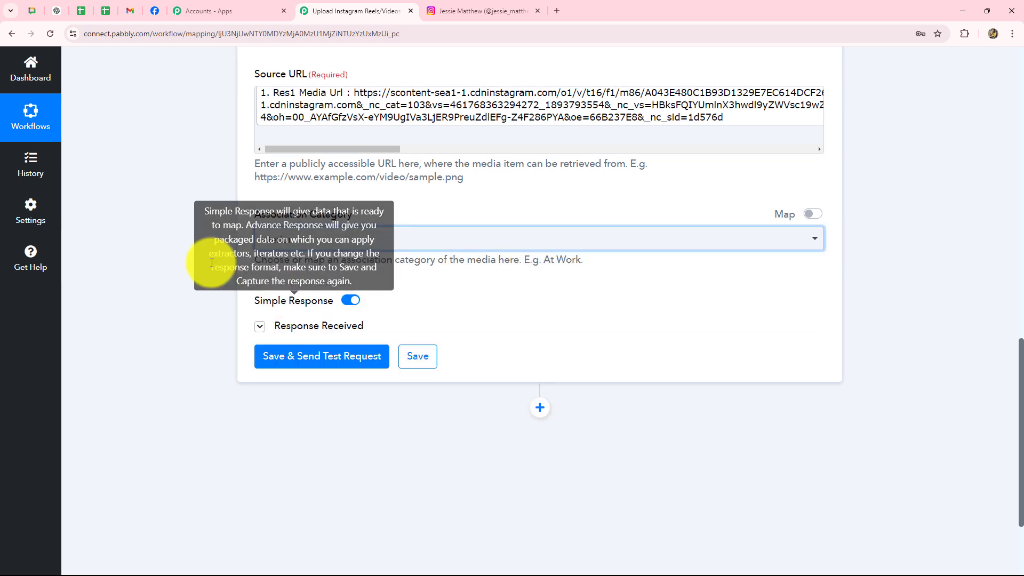
left_click(347, 356)
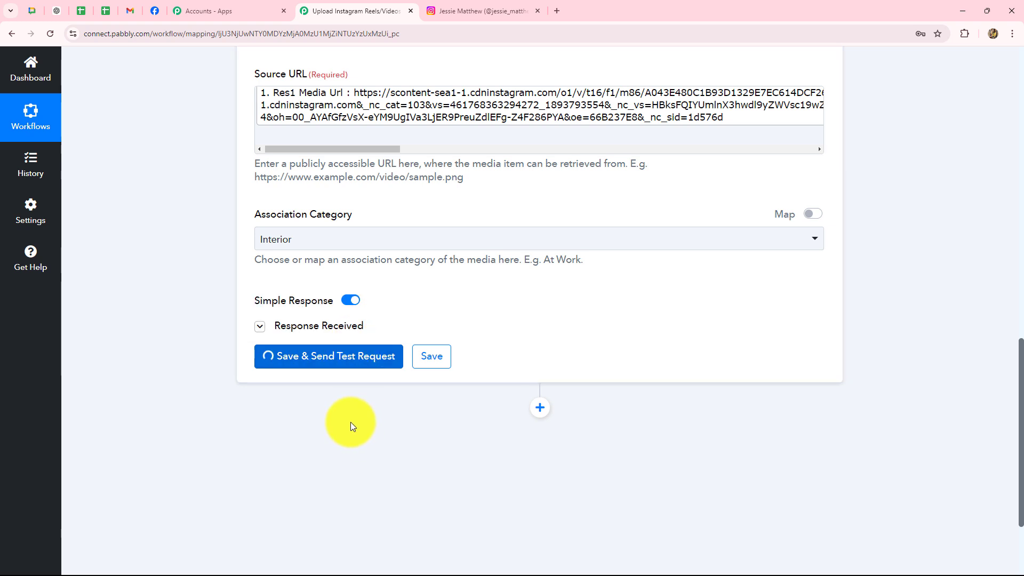
Examine the test response's name, source URL, media format, URLs, creation time and dimensions
scroll(1000, 336, "down", 4)
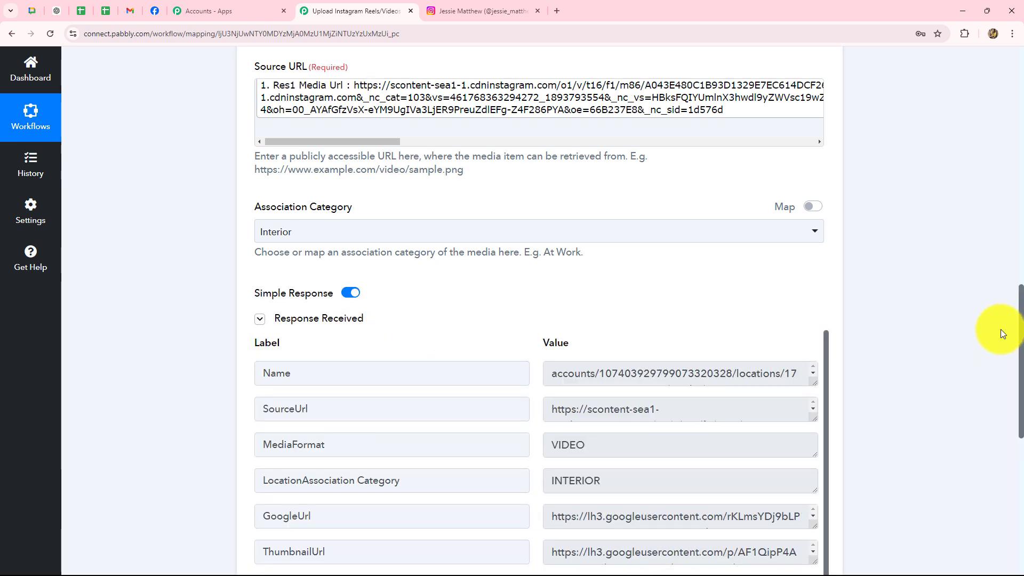
left_click_drag(556, 174, 979, 178)
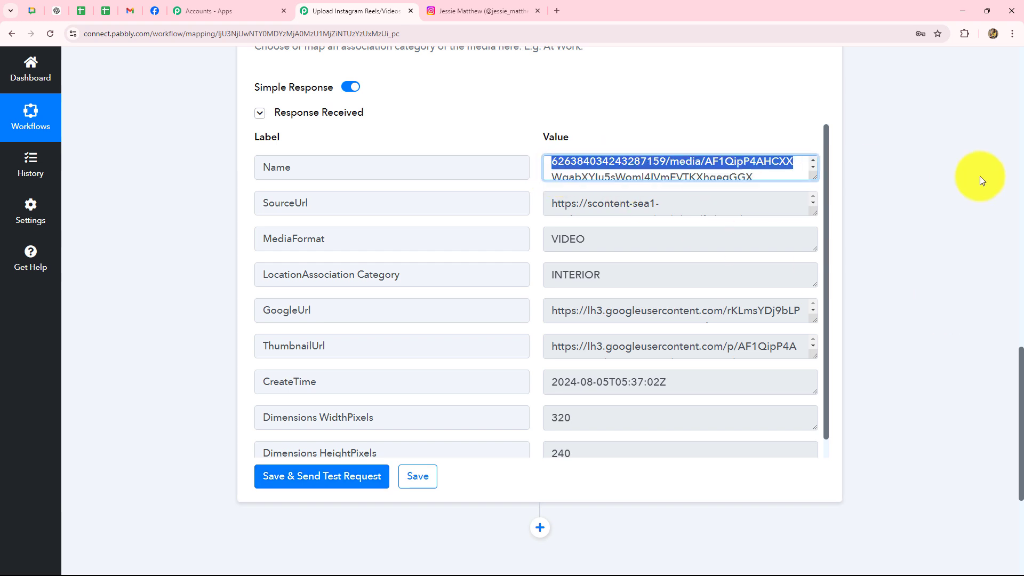
left_click_drag(551, 203, 795, 228)
left_click_drag(549, 244, 645, 262)
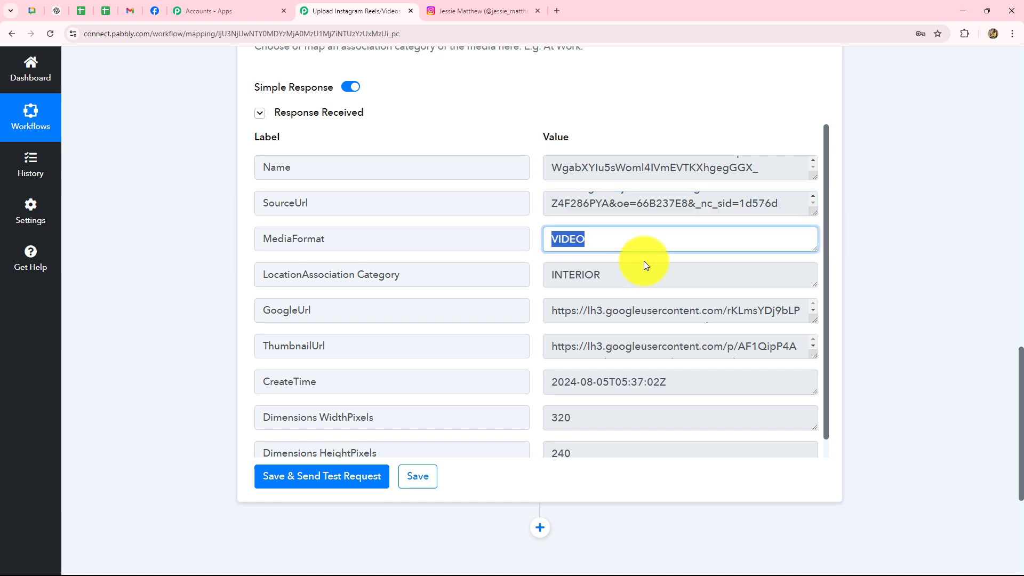
scroll(644, 346, "down", 3)
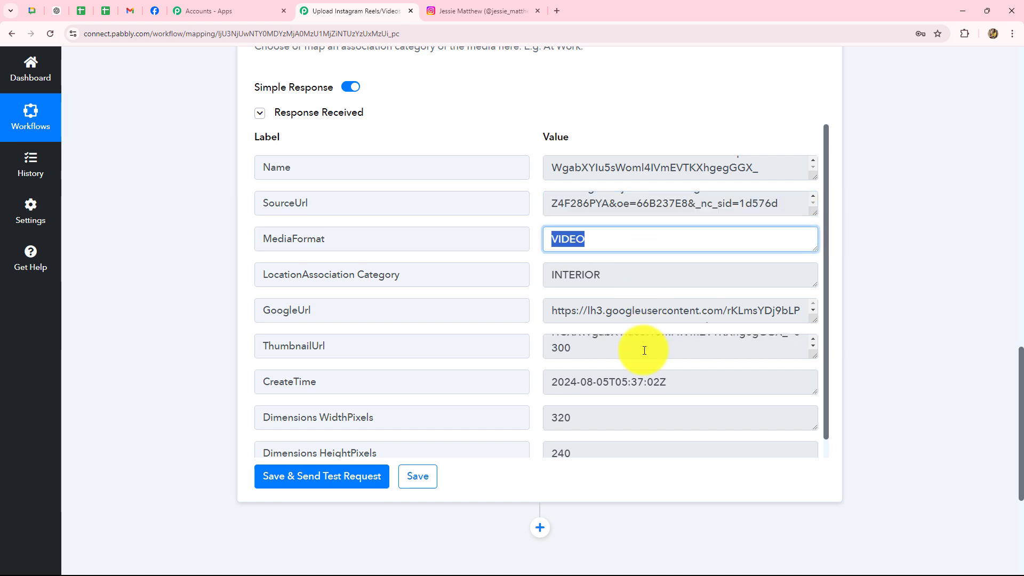
left_click_drag(697, 382, 522, 389)
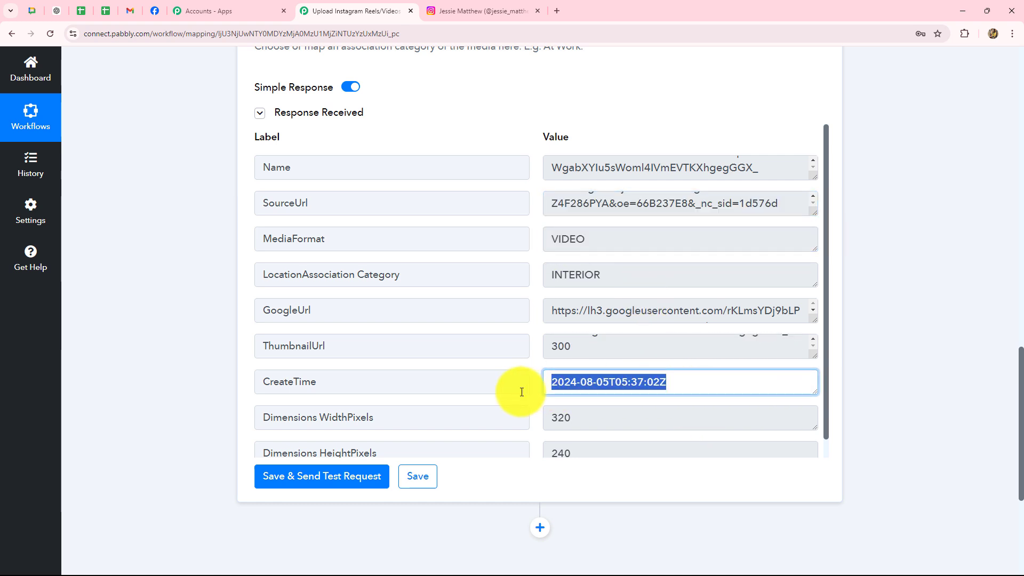
scroll(685, 420, "down", 1)
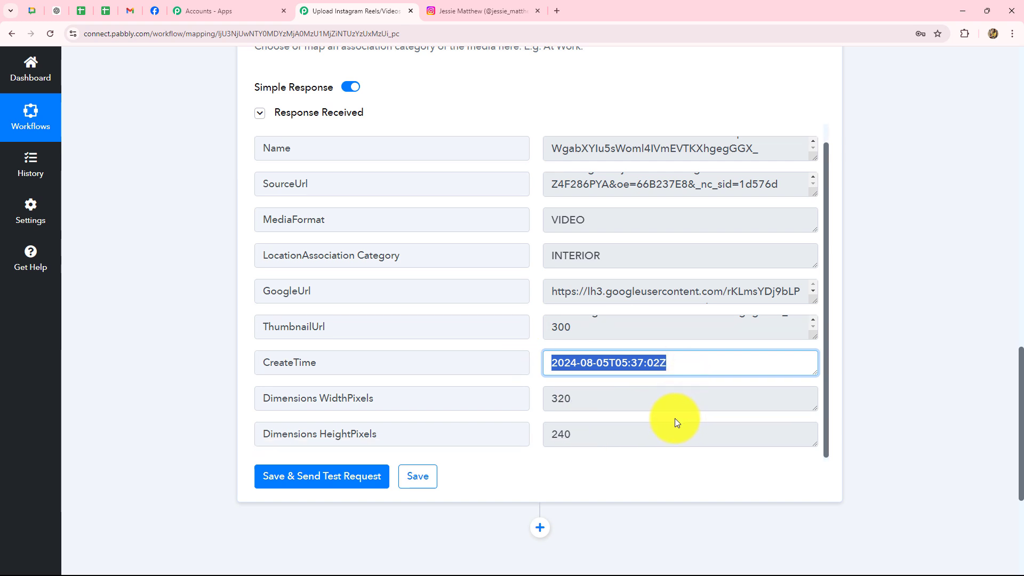
scroll(674, 420, "up", 1)
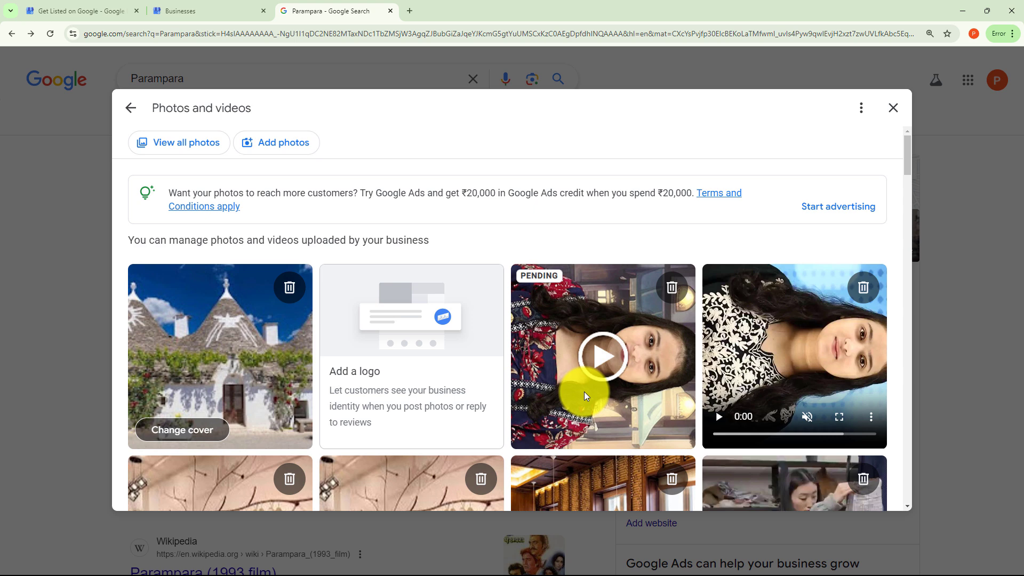
Check the business's photos and videos on Google, then return to Pabbly Connect and review the workflow's steps alongside the Instagram reels
left_click(894, 109)
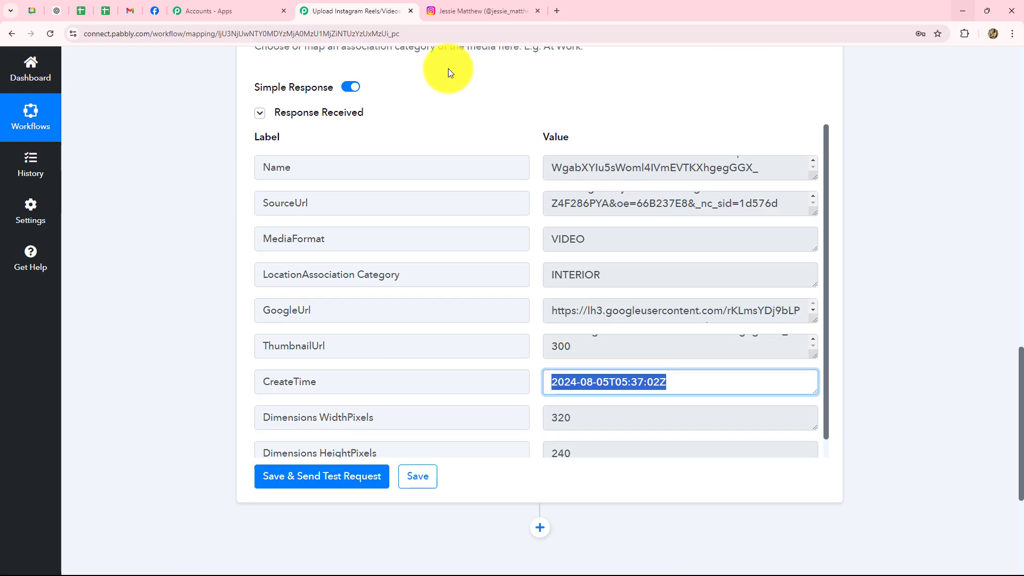
scroll(887, 319, "up", 10)
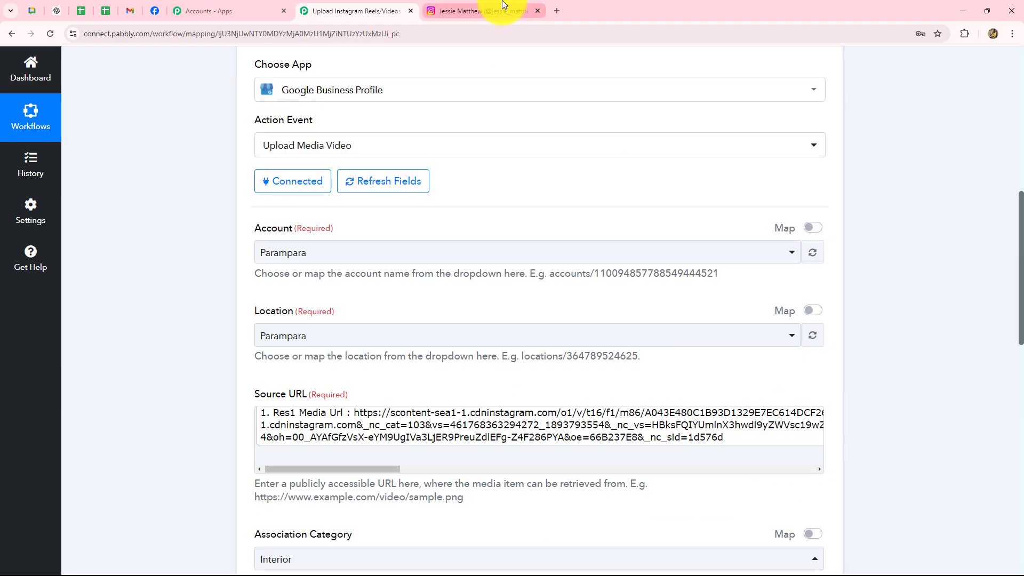
left_click(483, 11)
left_click(332, 4)
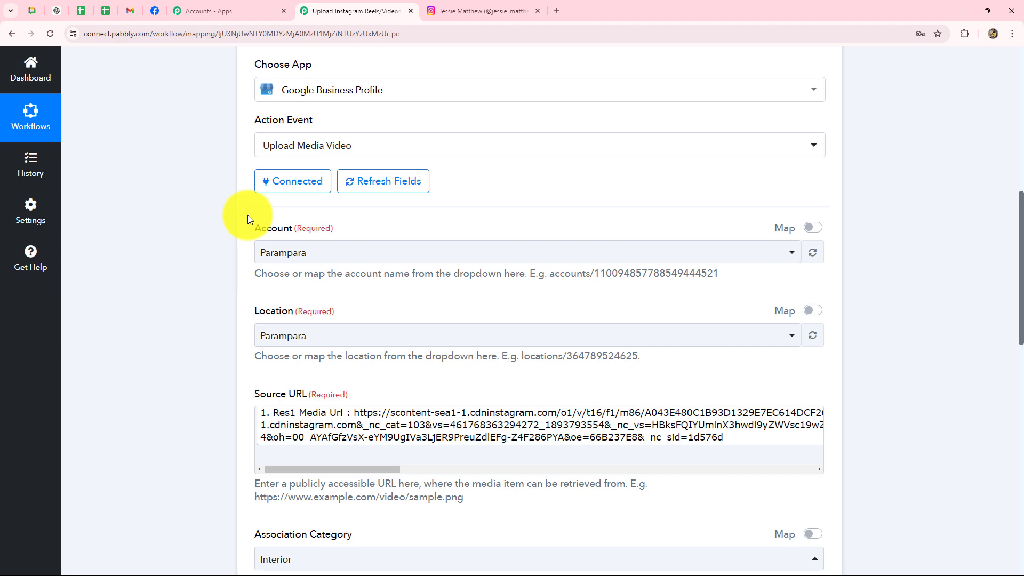
scroll(247, 218, "down", 3)
scroll(247, 215, "up", 9)
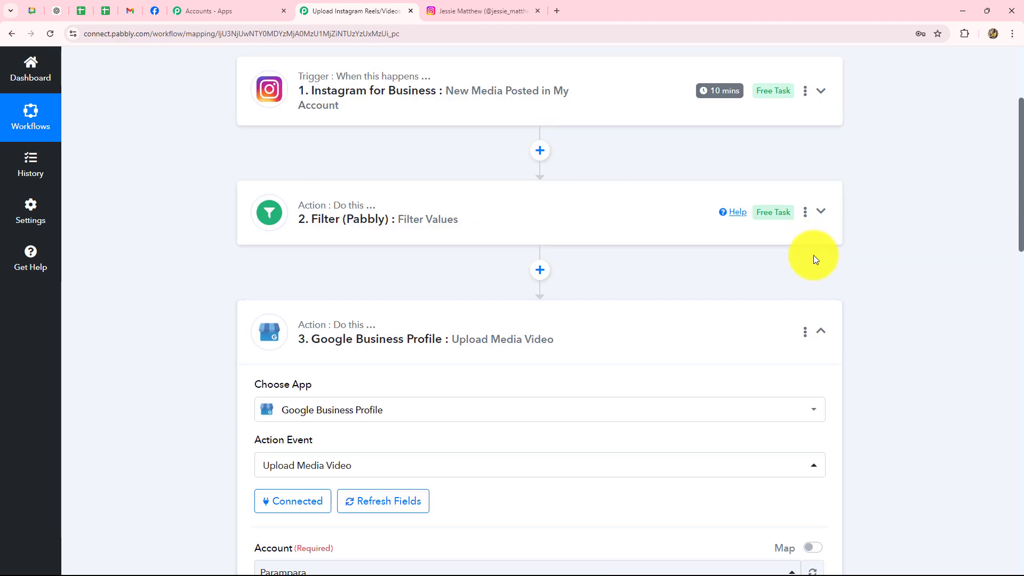
scroll(907, 328, "up", 3)
scroll(901, 326, "down", 2)
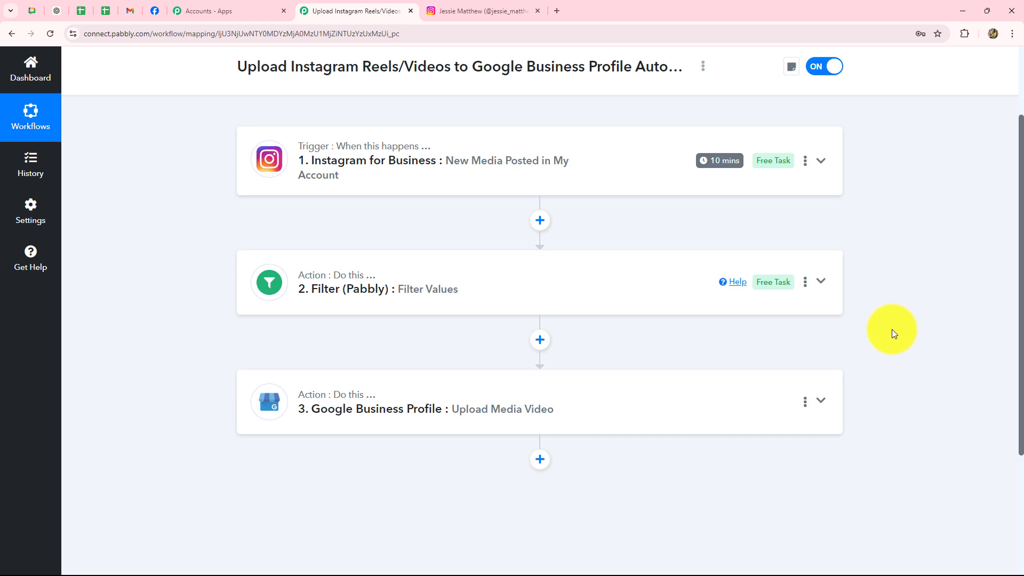
left_click(505, 8)
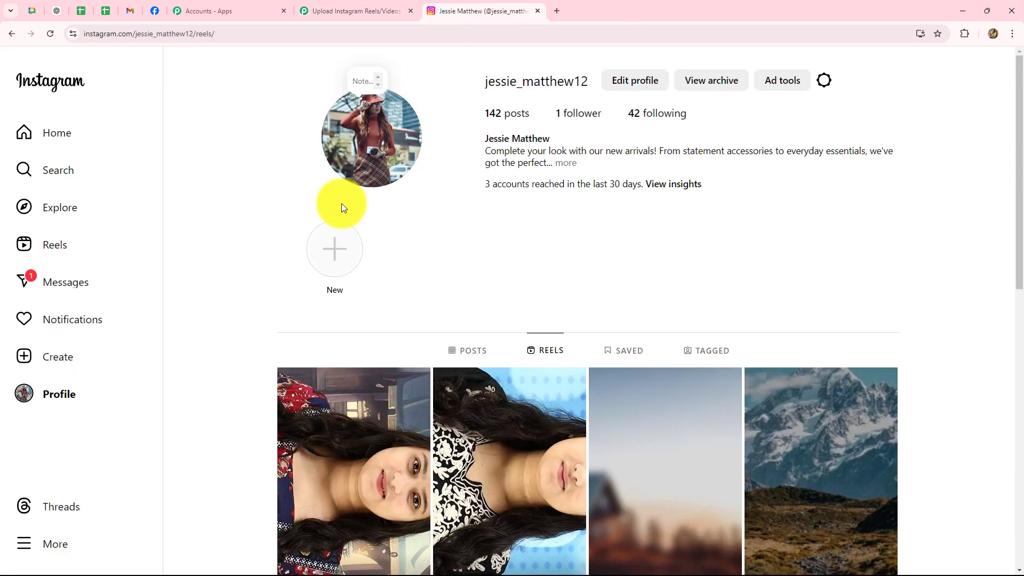
left_click(347, 10)
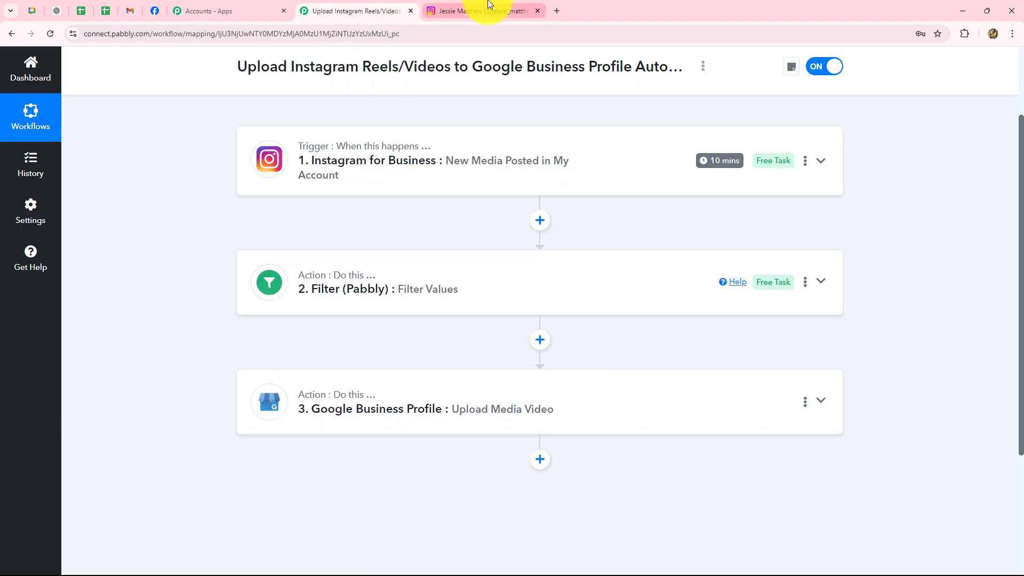
Switch to Instagram, create a new post from a video on the computer and use the last suggested frame as its cover photo
left_click(486, 8)
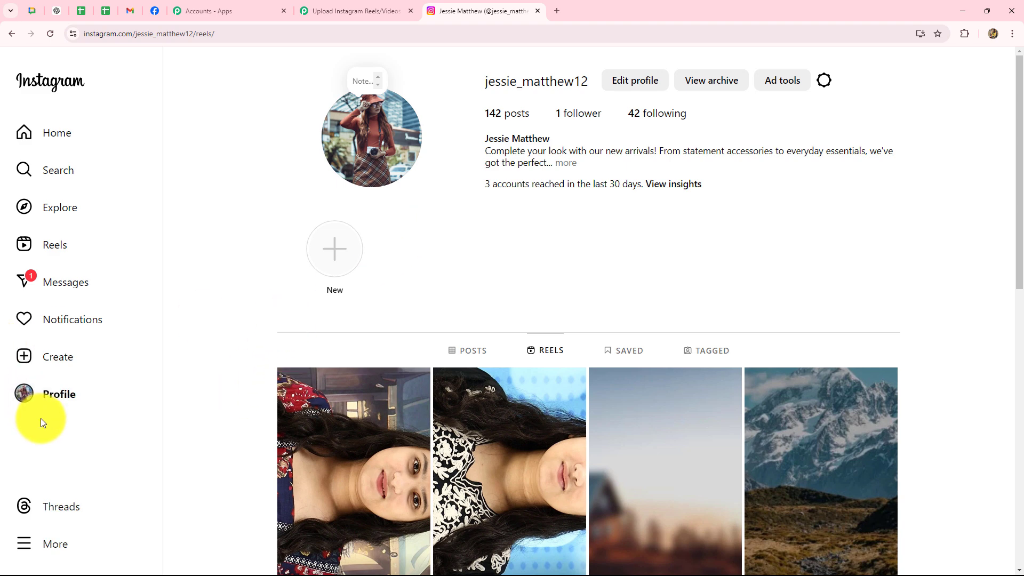
left_click(55, 356)
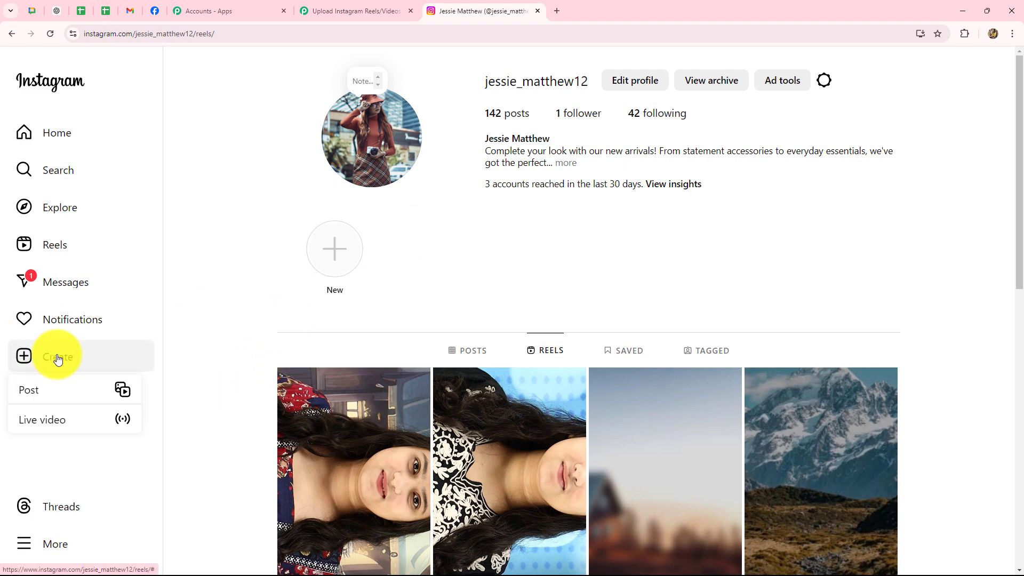
left_click(43, 400)
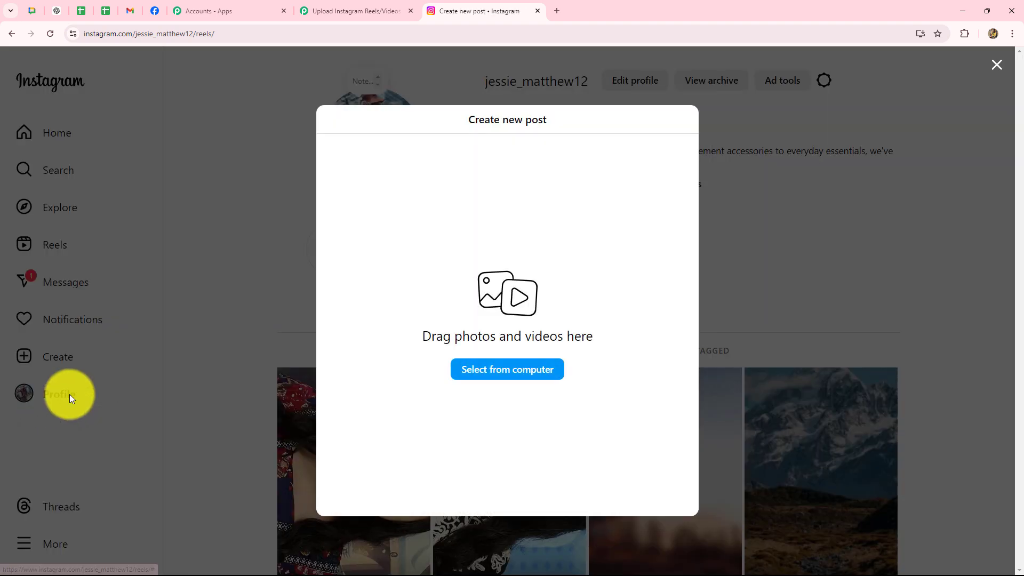
left_click(488, 368)
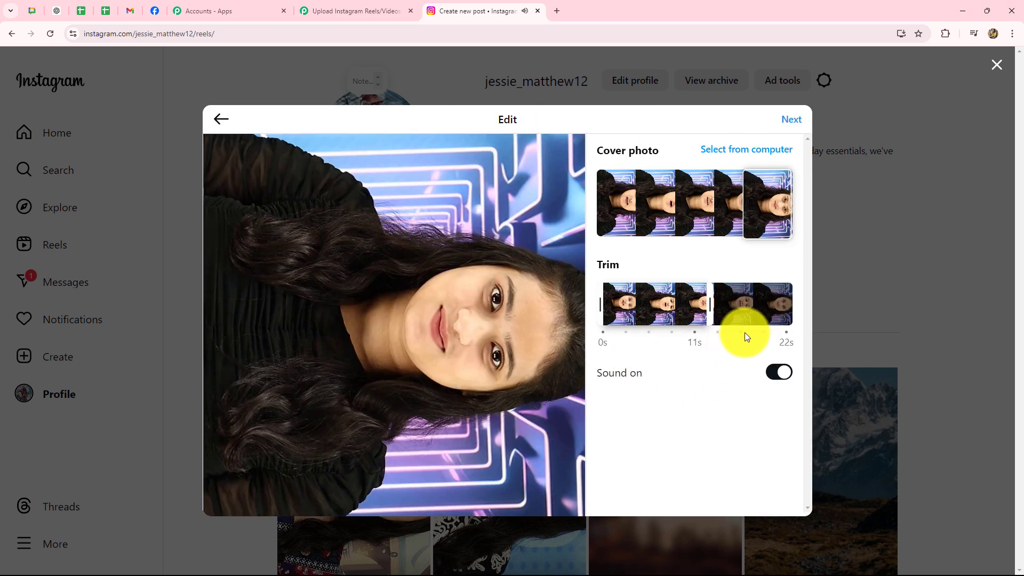
left_click(777, 187)
left_click(792, 122)
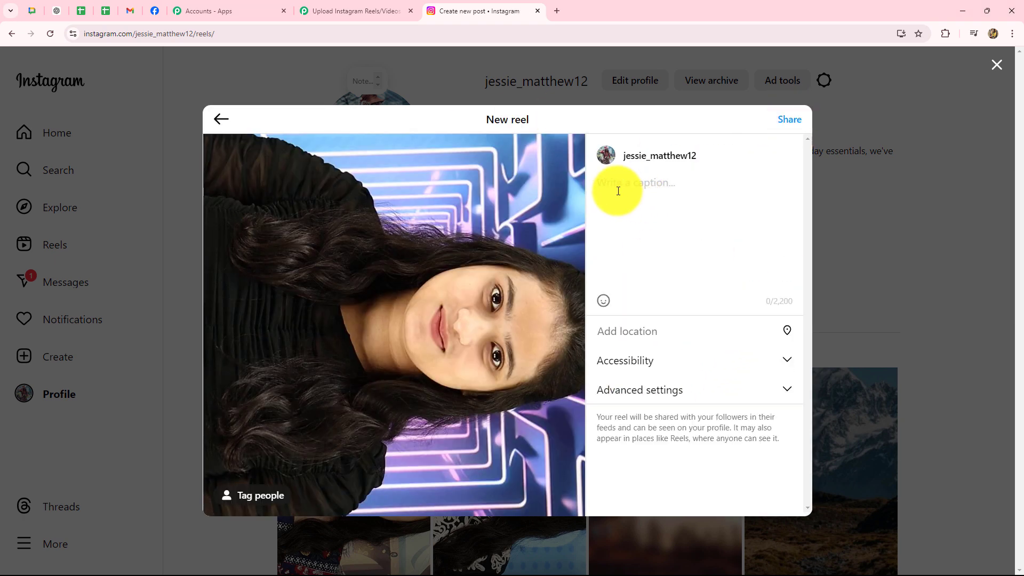
Caption the reel "Proven tactics to create shareable content that goes viral. #ViralMarketing #ContentCreation" and share it to the profile
type("Proven tactics to create shareable content that goes viral. #ViralMarketing #ContentCreation")
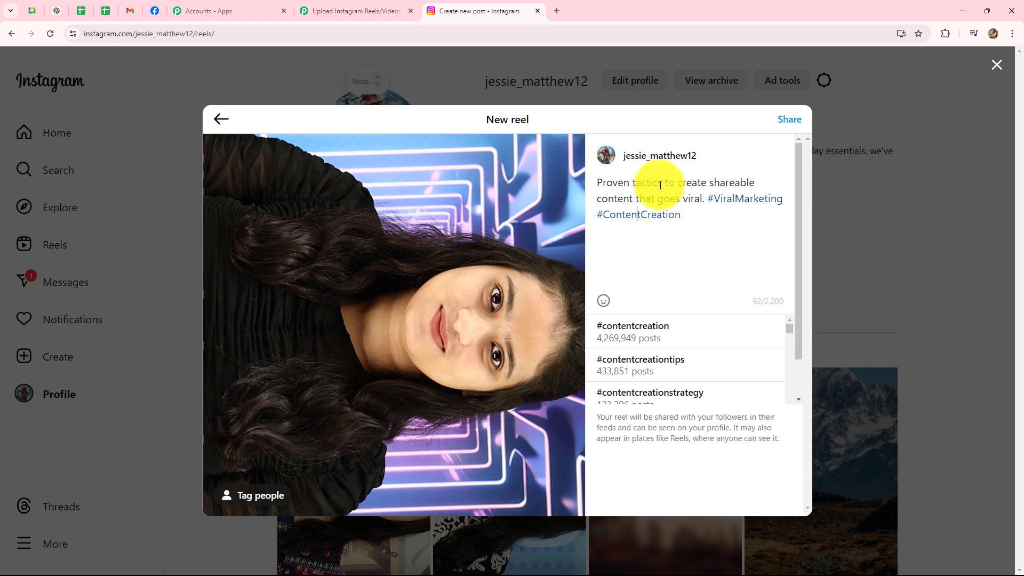
left_click(634, 245)
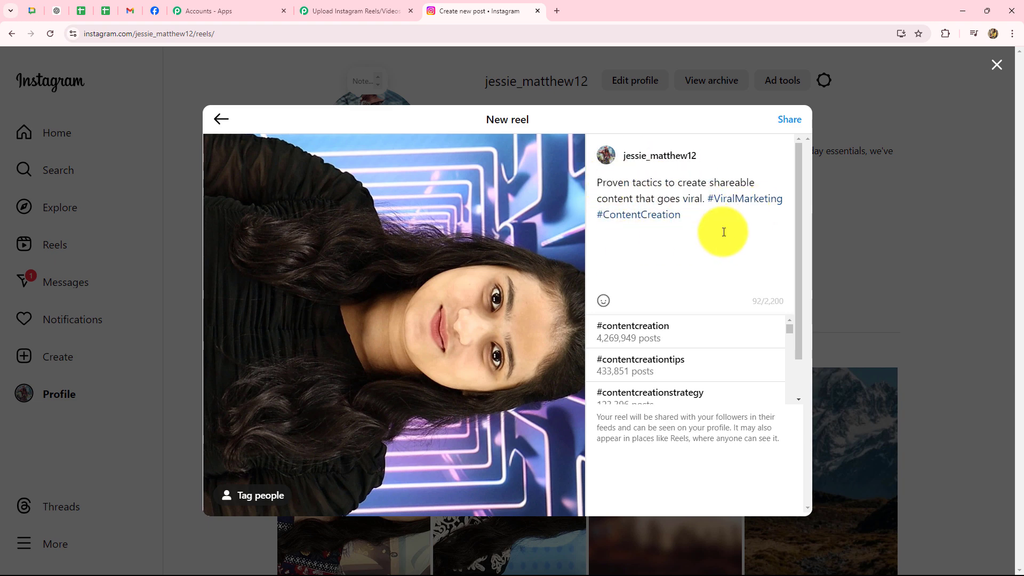
left_click(789, 121)
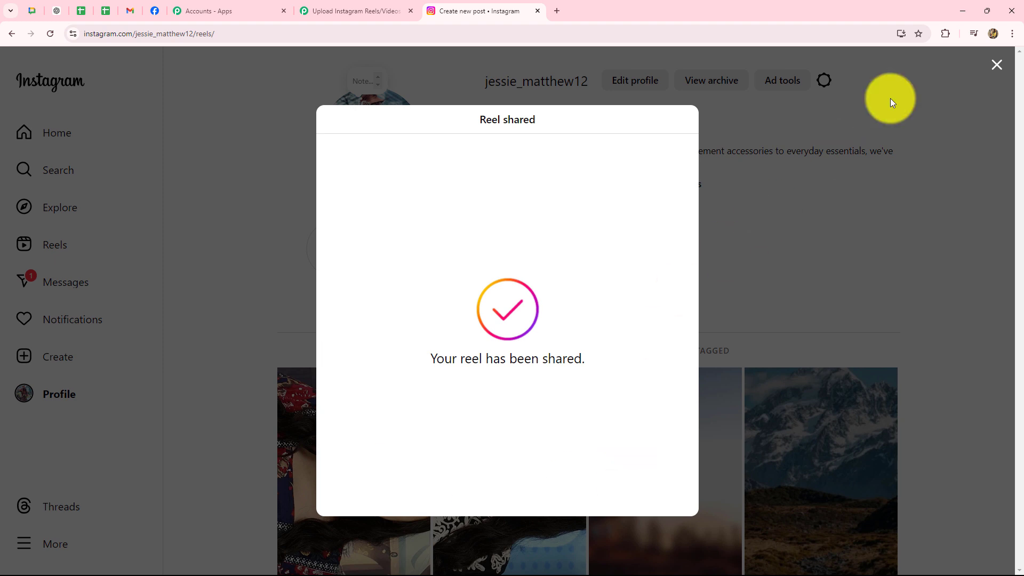
left_click(997, 64)
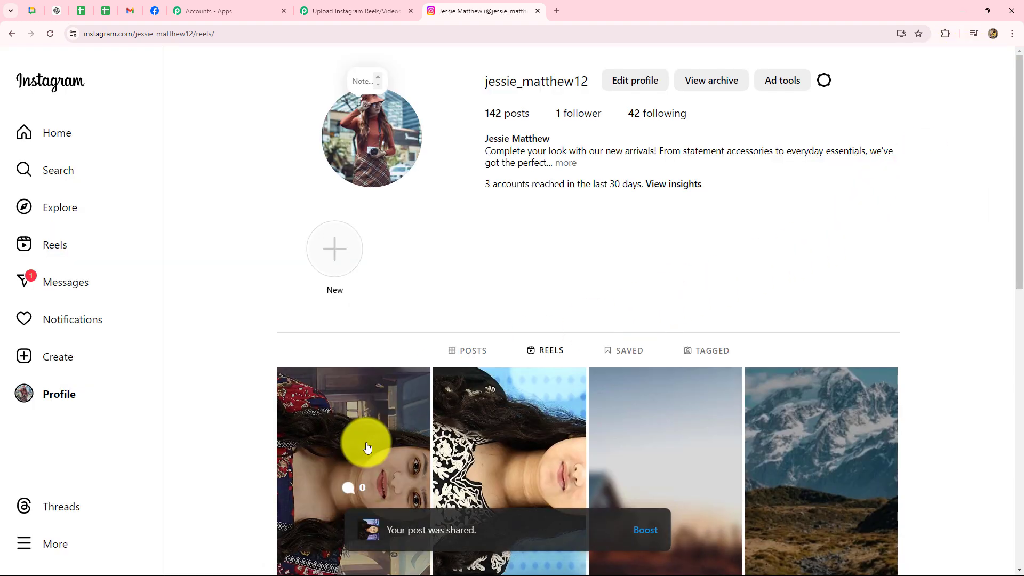
scroll(255, 413, "down", 3)
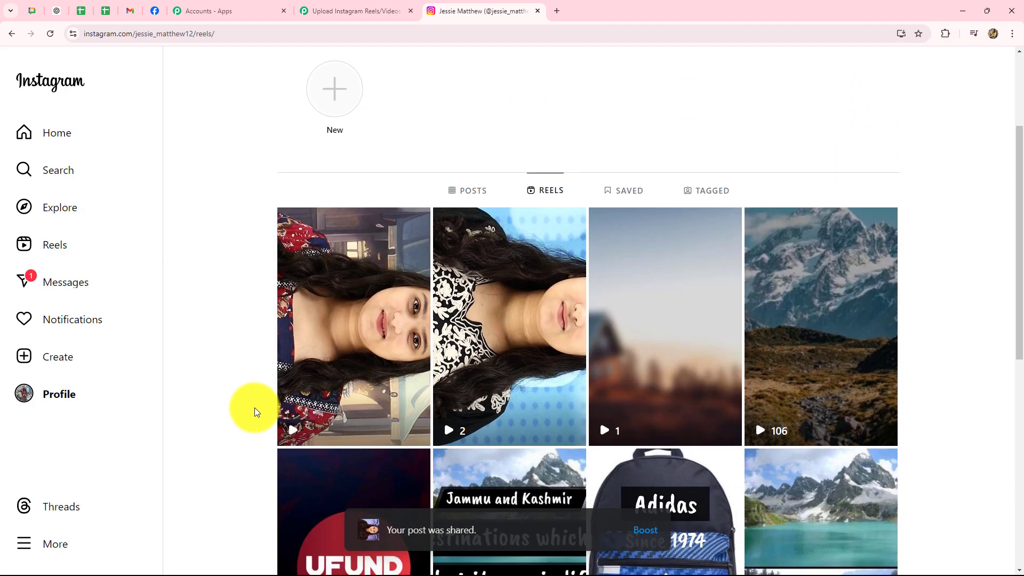